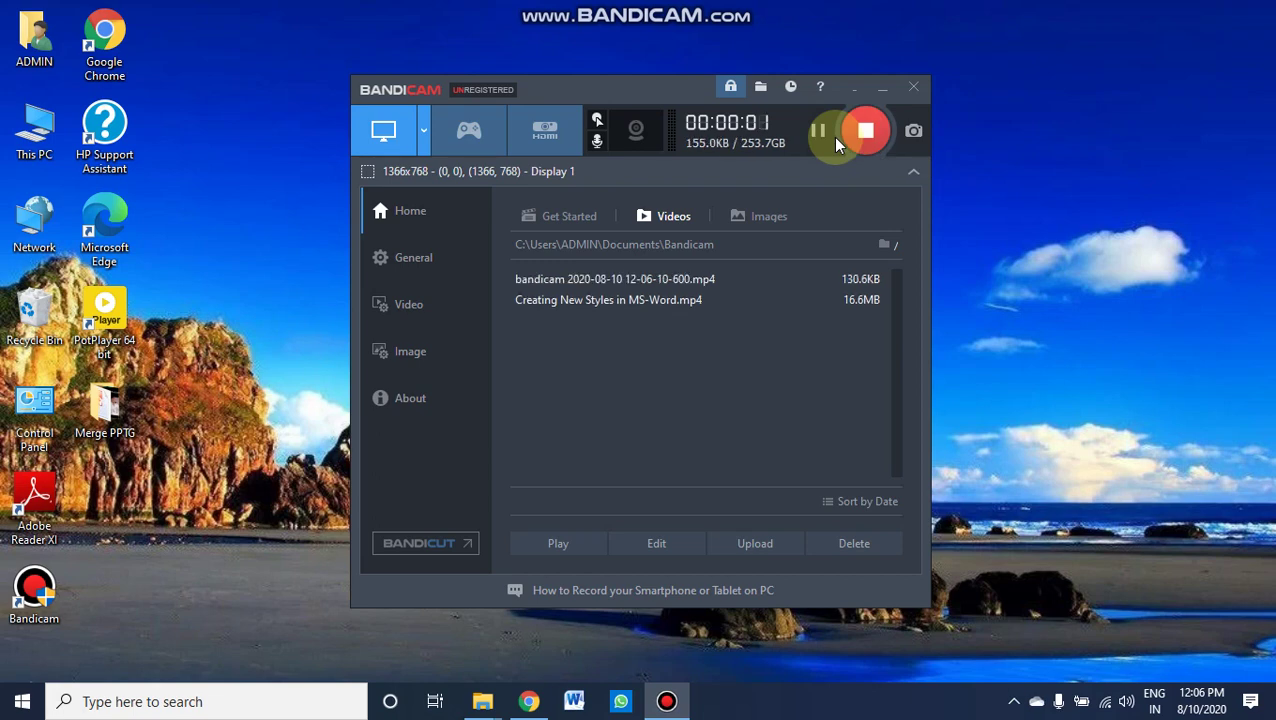
Step: Minimize the Bandicam recorder window so the desktop and its icons show
left_click(852, 87)
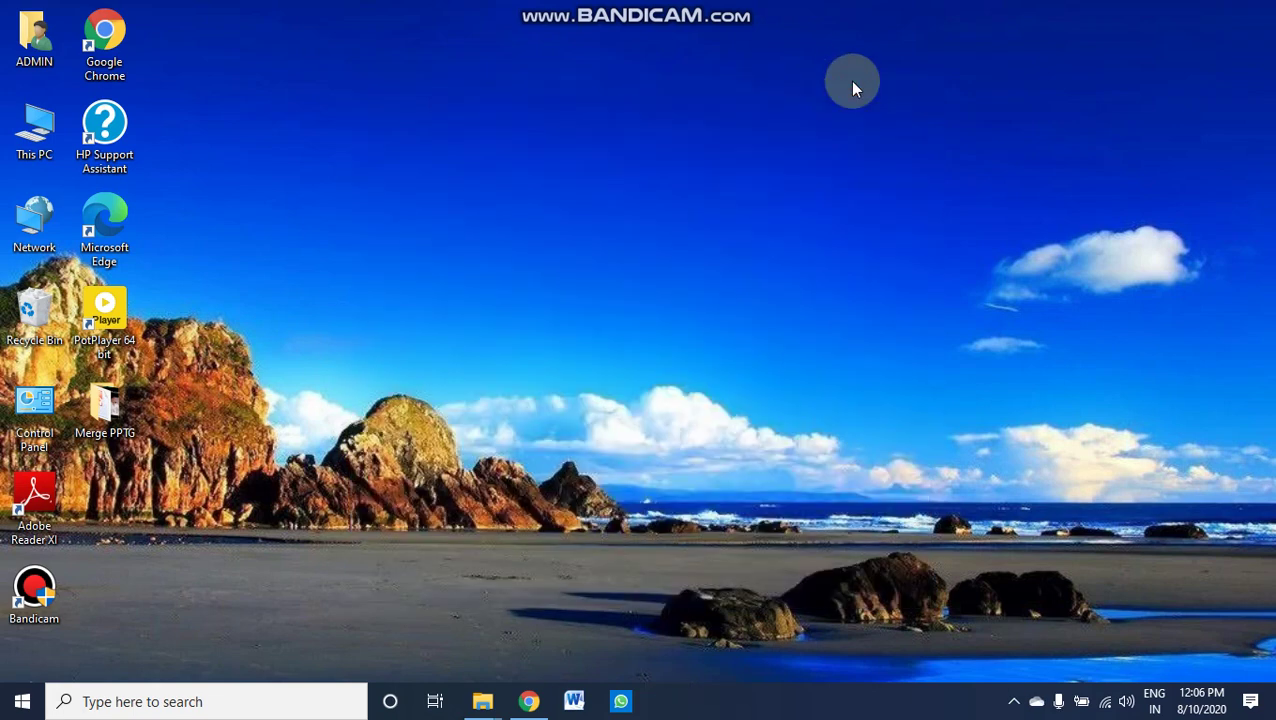
mouse_move(755, 6)
Step: Open the Merge PPTG folder maximized and launch Presentation 1 in PowerPoint
double_click(100, 410)
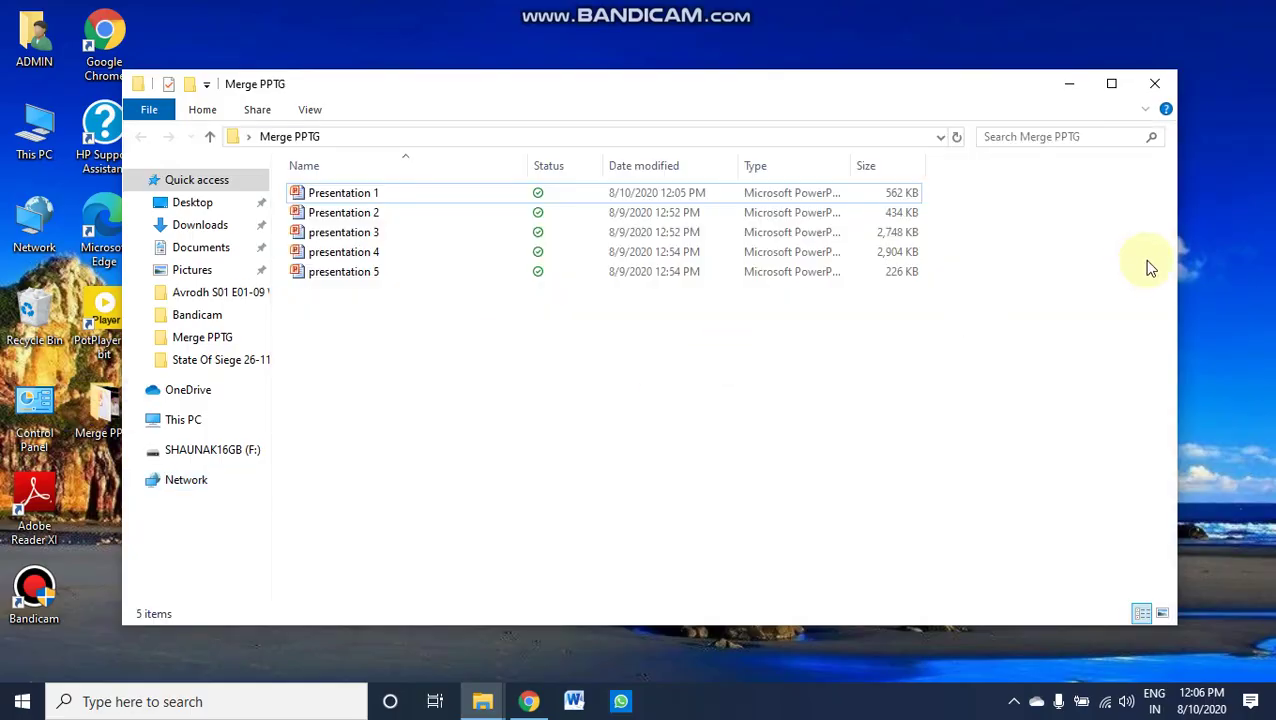
left_click(1110, 84)
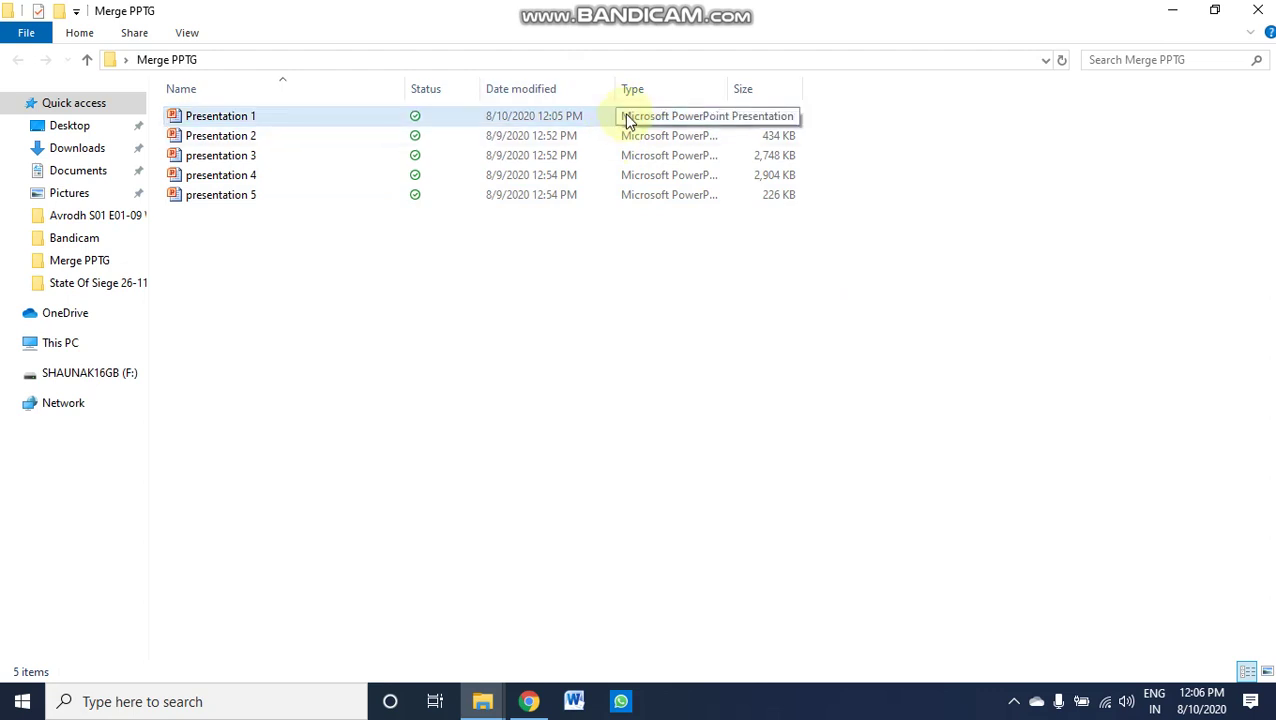
left_click(601, 135)
left_click(606, 151)
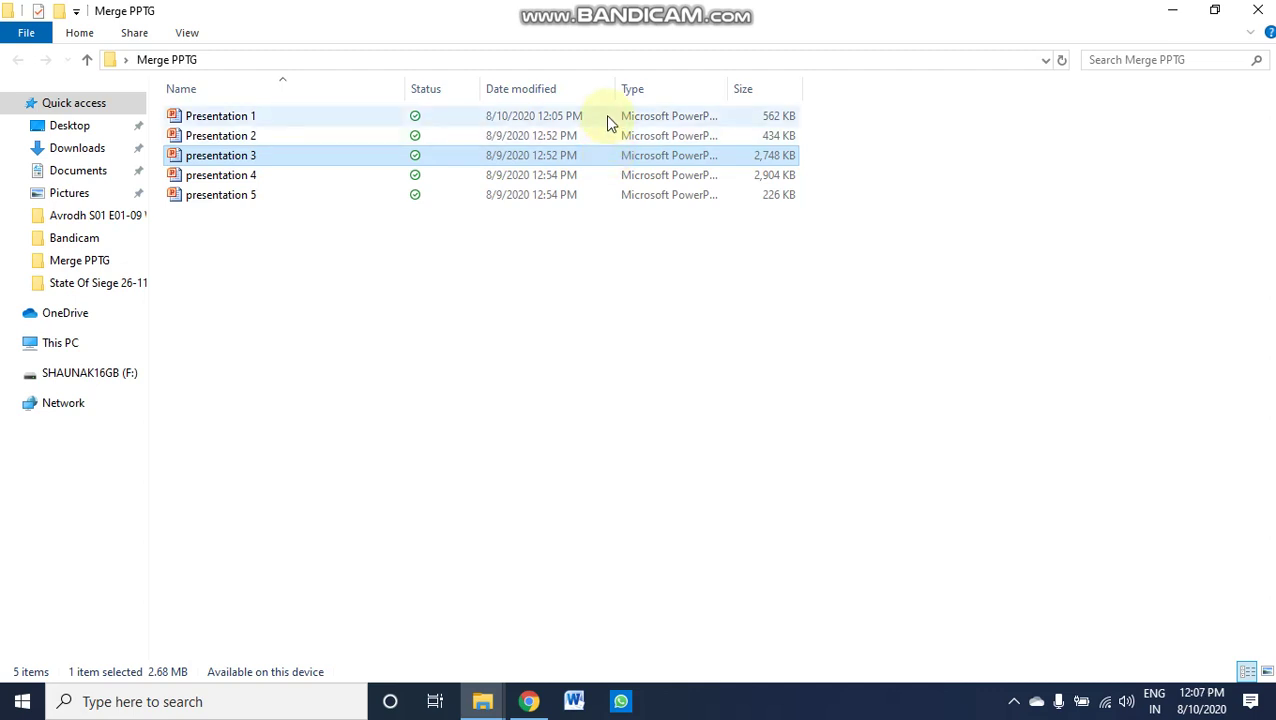
double_click(605, 115)
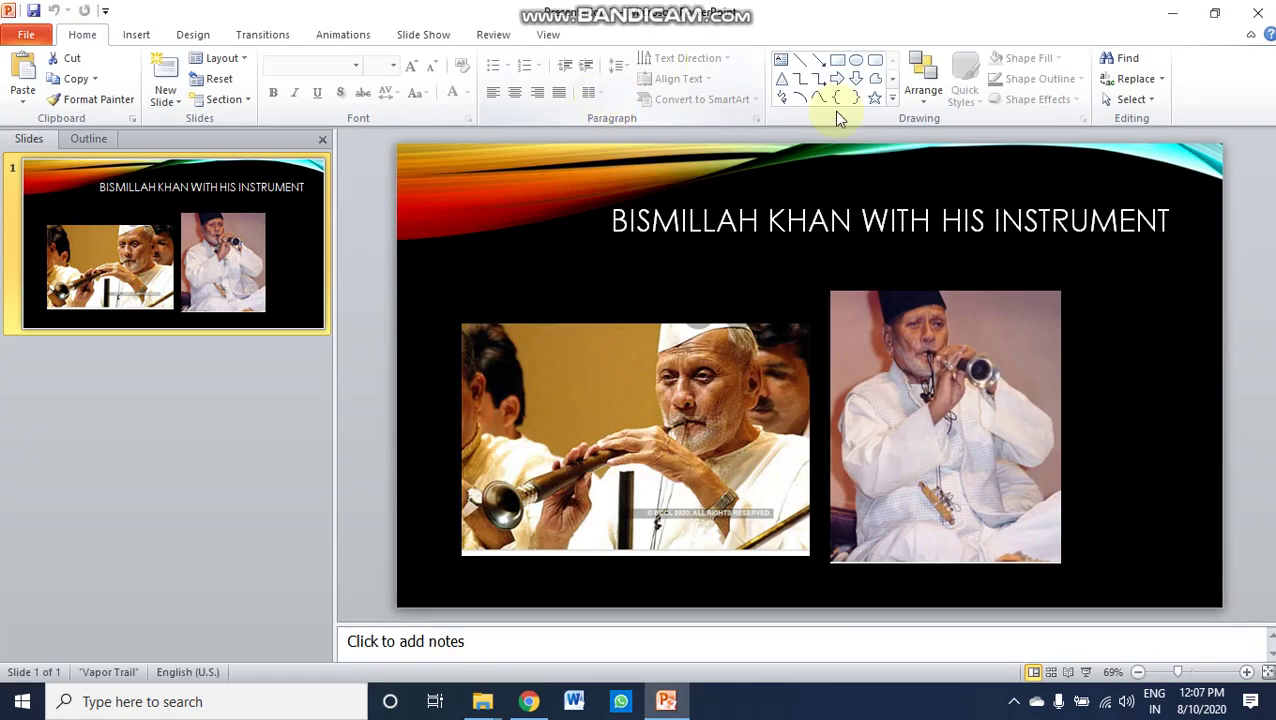
Step: Open Presentation 2 from the Merge PPTG folder
left_click(486, 703)
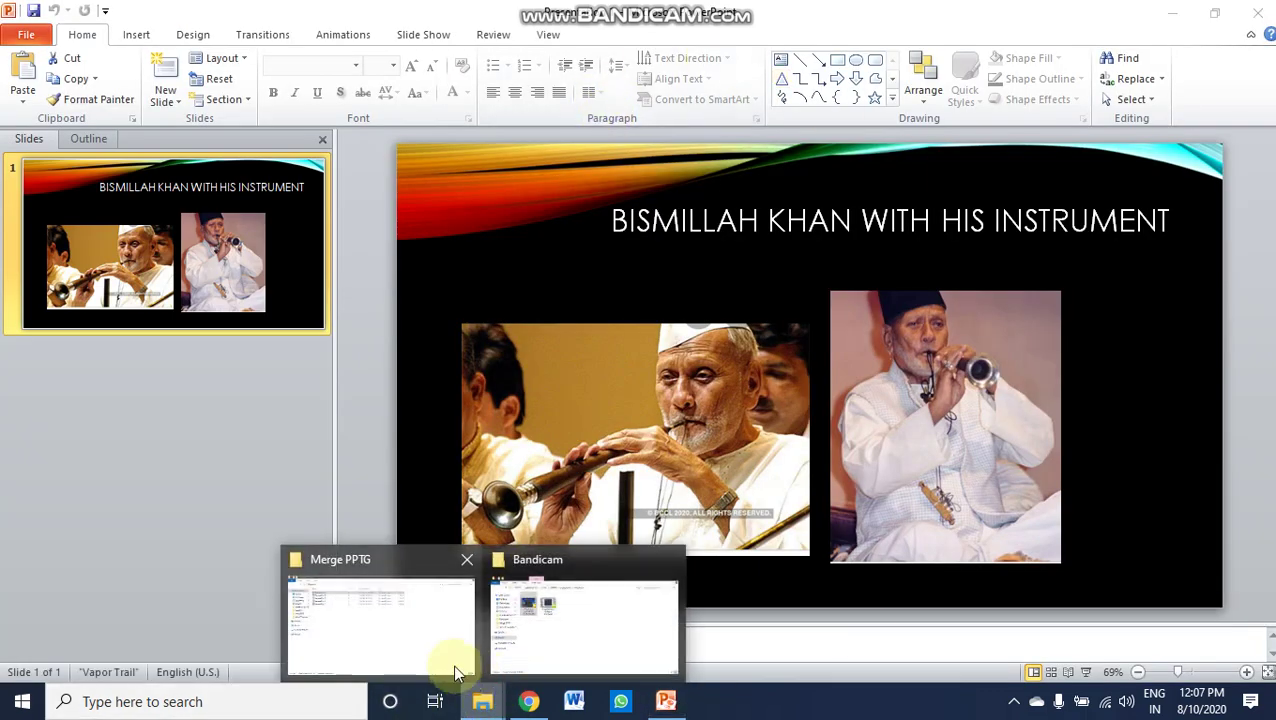
left_click(430, 645)
double_click(274, 134)
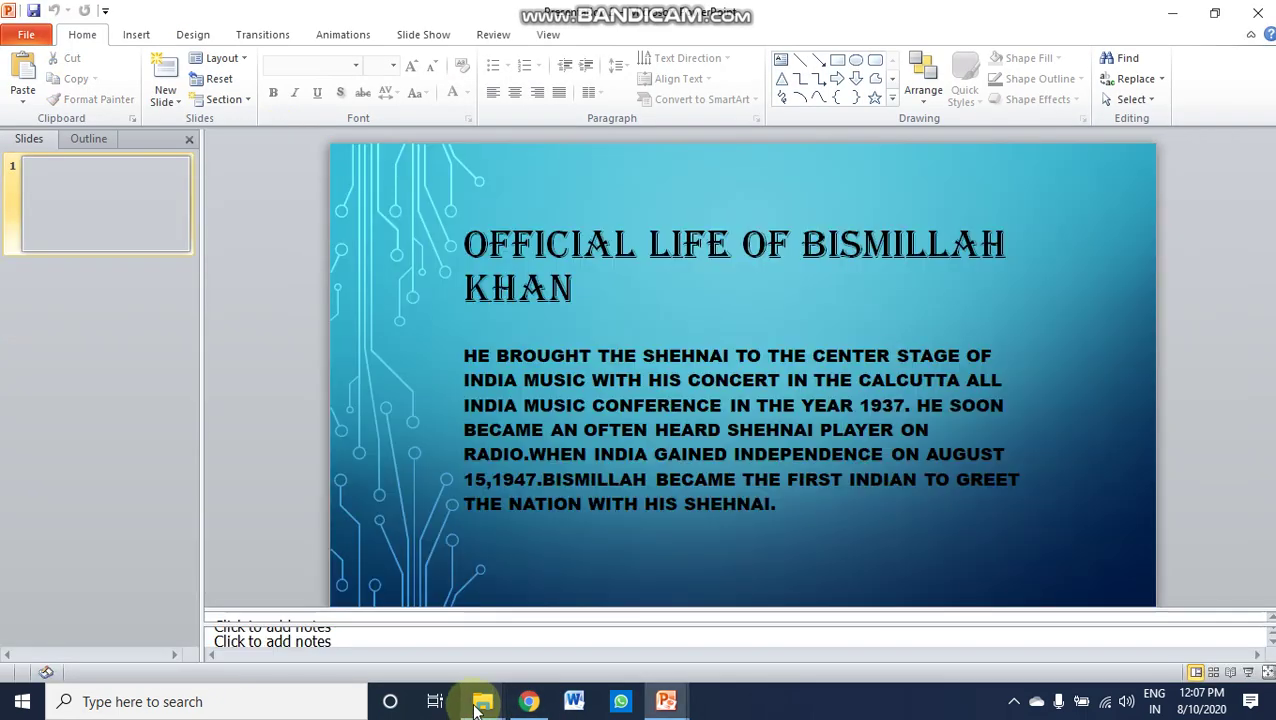
Step: Open presentation 3 as well, then bring Presentation 1 back to the front
mouse_move(482, 700)
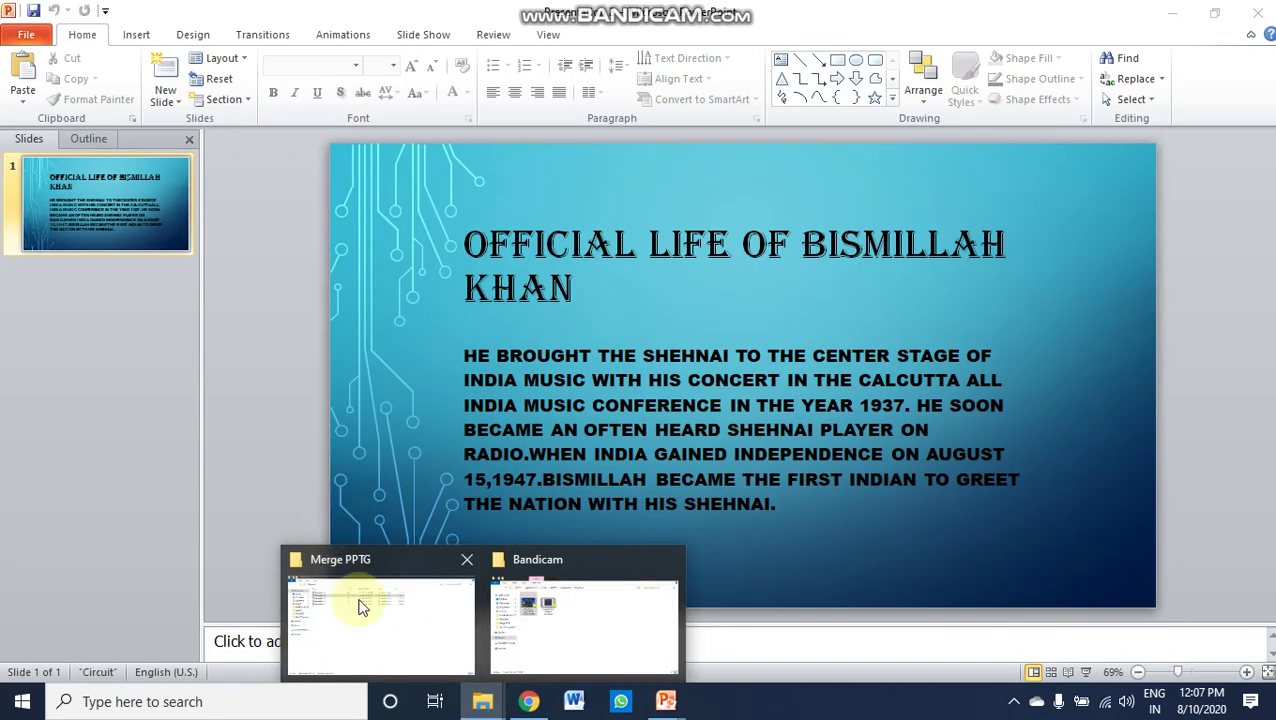
left_click(362, 607)
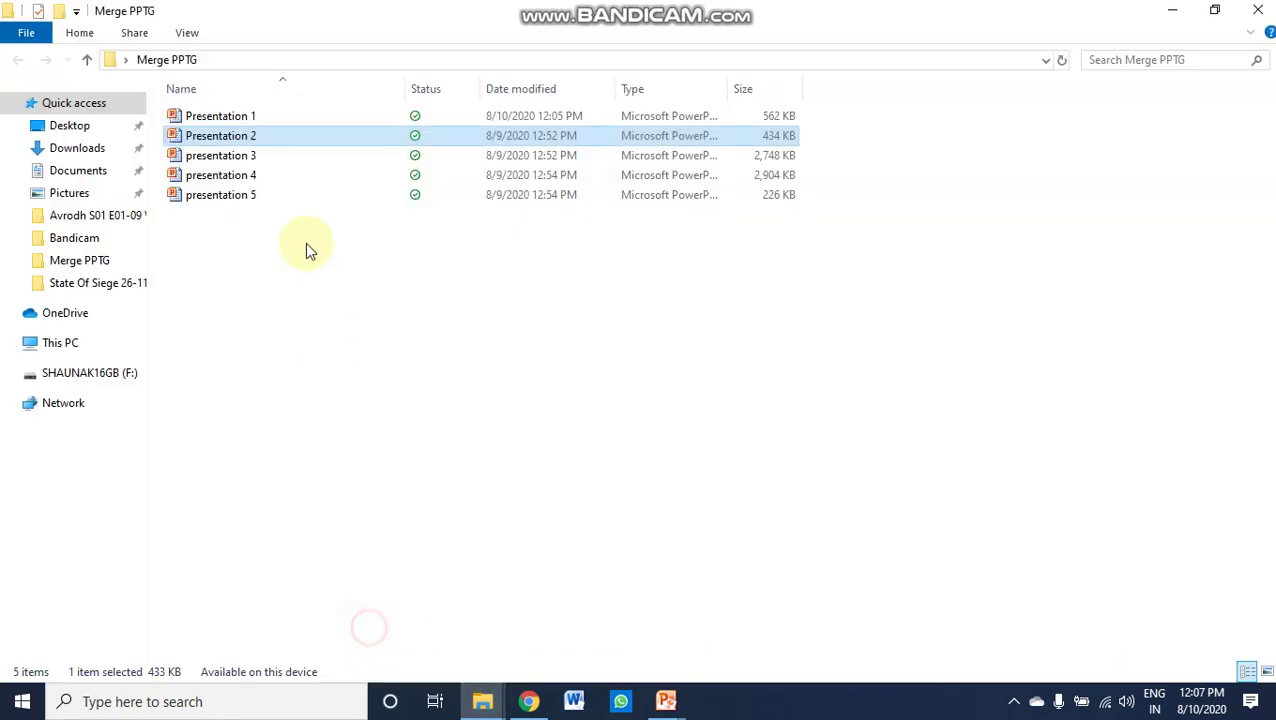
double_click(299, 159)
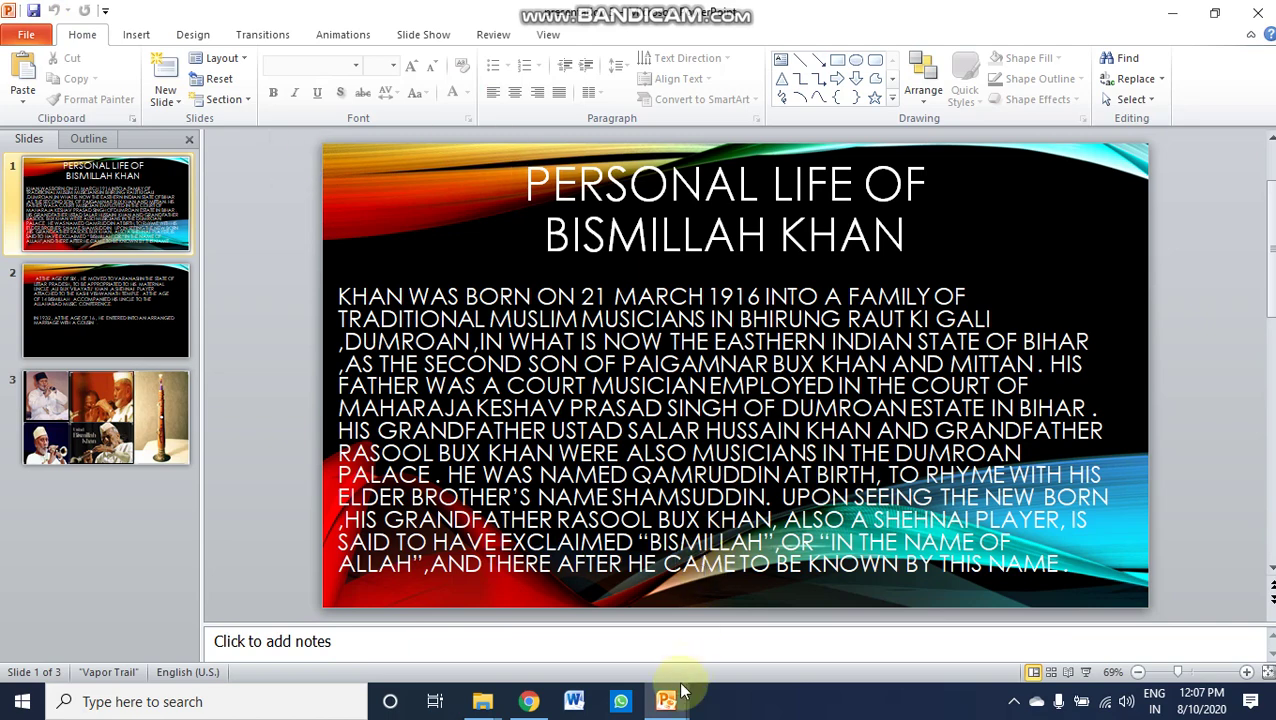
mouse_move(668, 700)
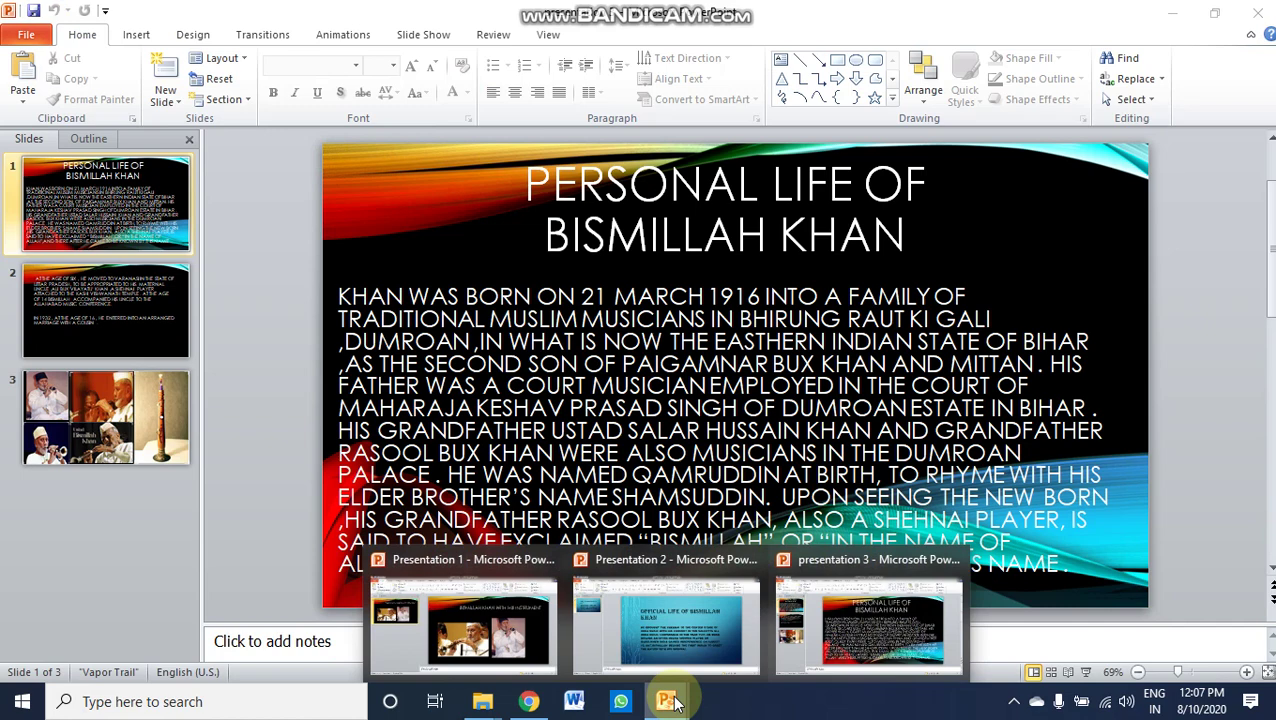
left_click(509, 621)
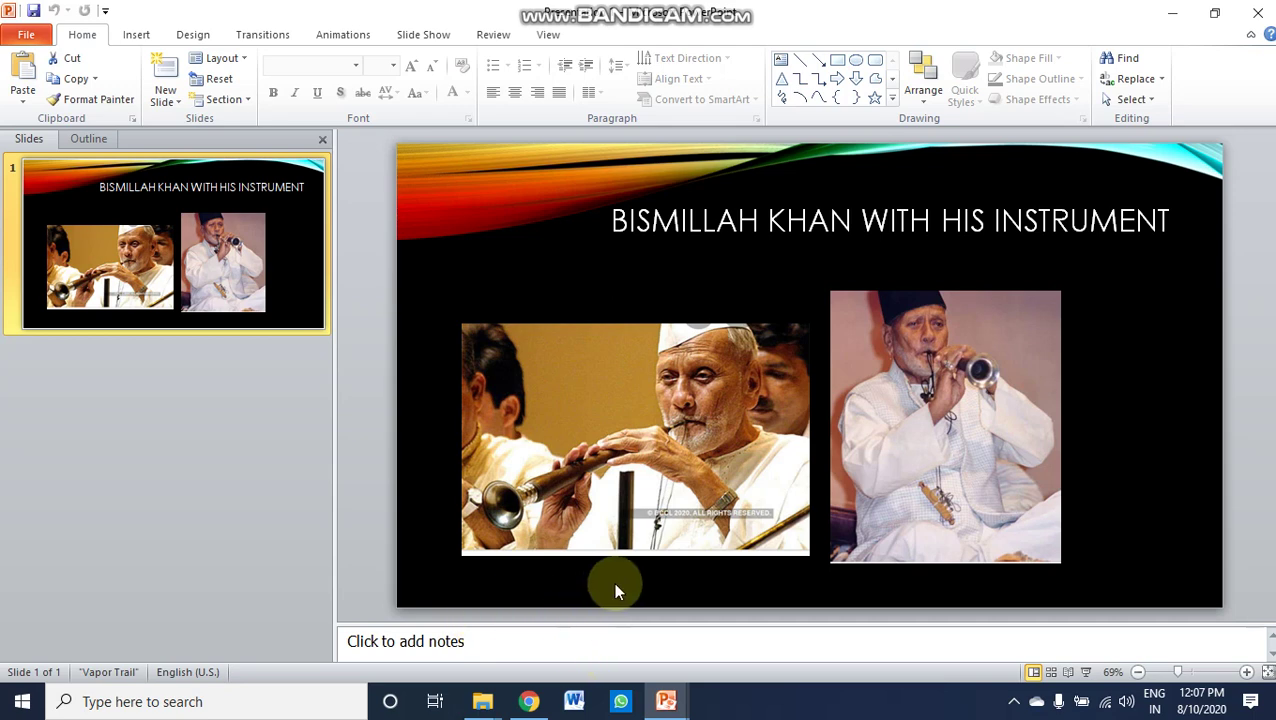
Step: Copy the Official Life of Bismillah Khan slide from Presentation 2
mouse_move(664, 700)
left_click(659, 594)
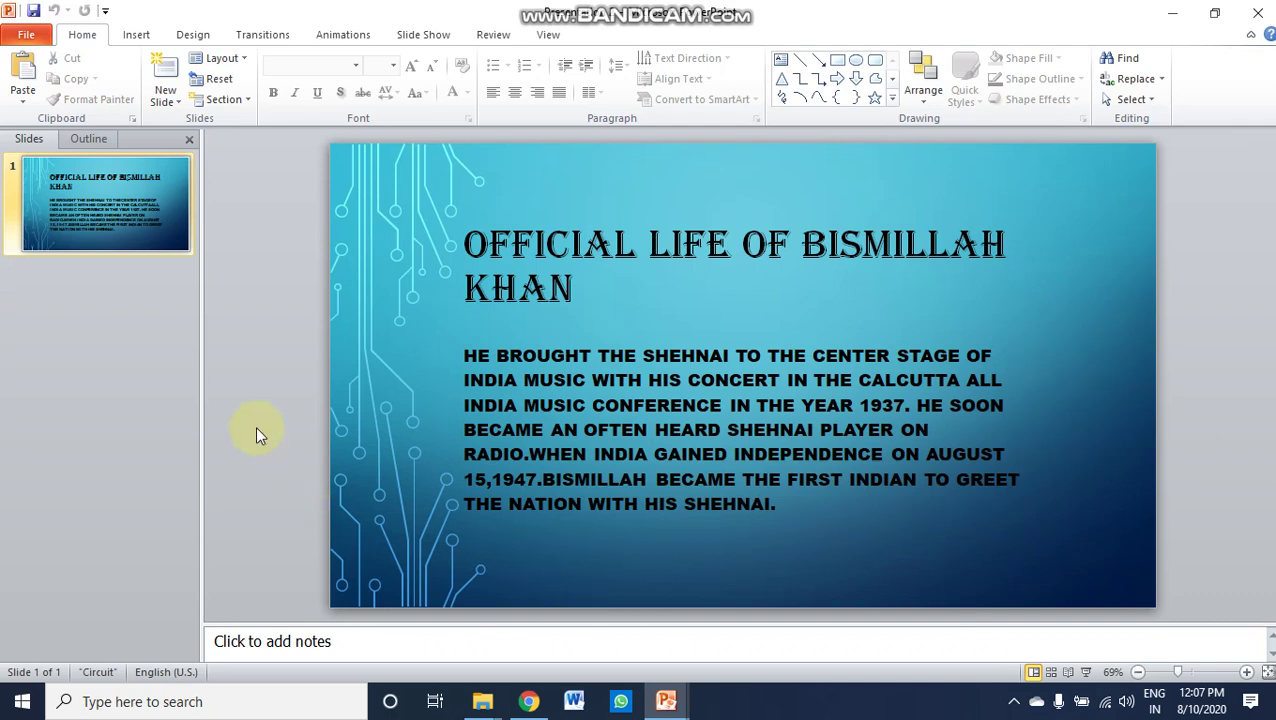
right_click(143, 225)
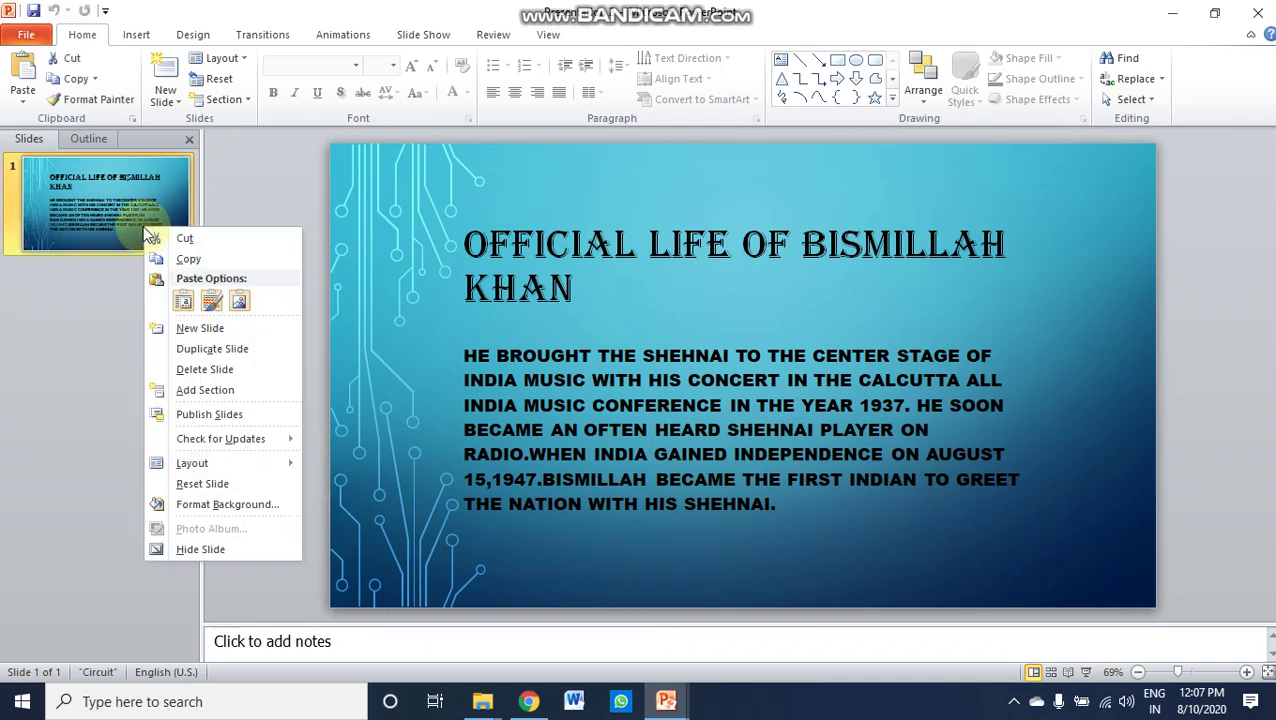
left_click(201, 261)
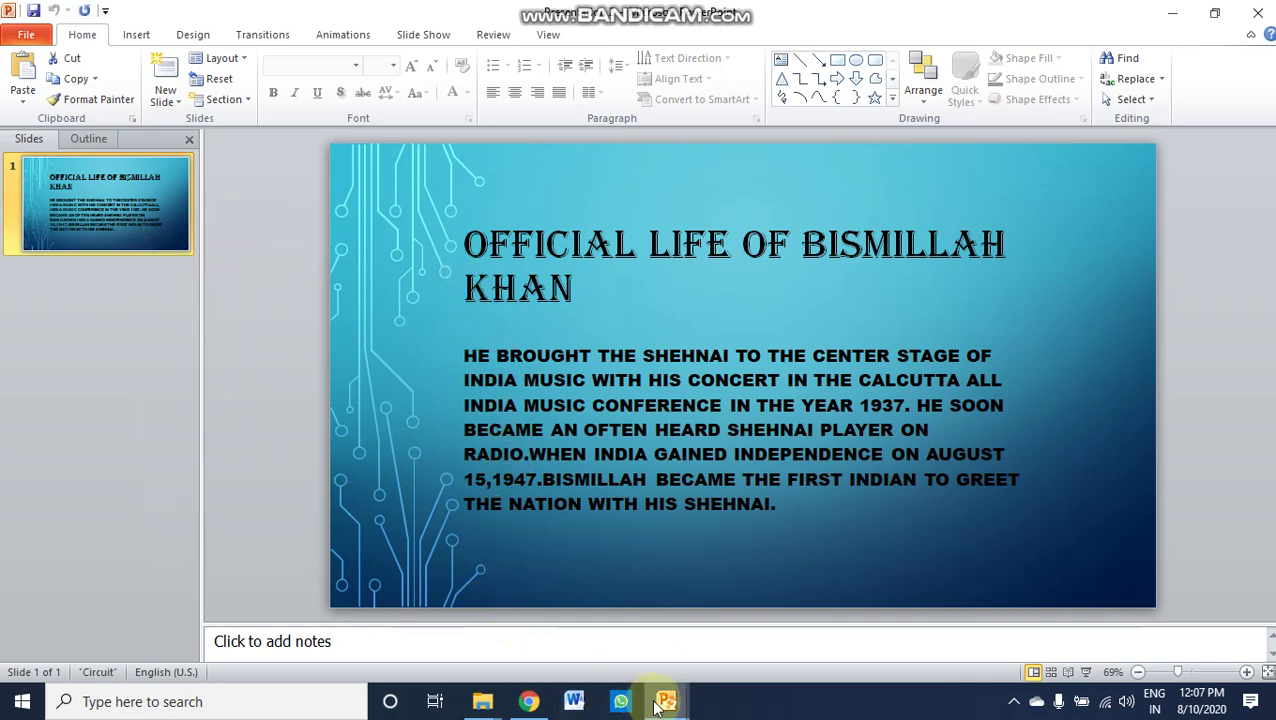
Step: Paste it into Presentation 1 after slide 1, keeping its Circuit source formatting
mouse_move(657, 707)
left_click(530, 632)
left_click(33, 423)
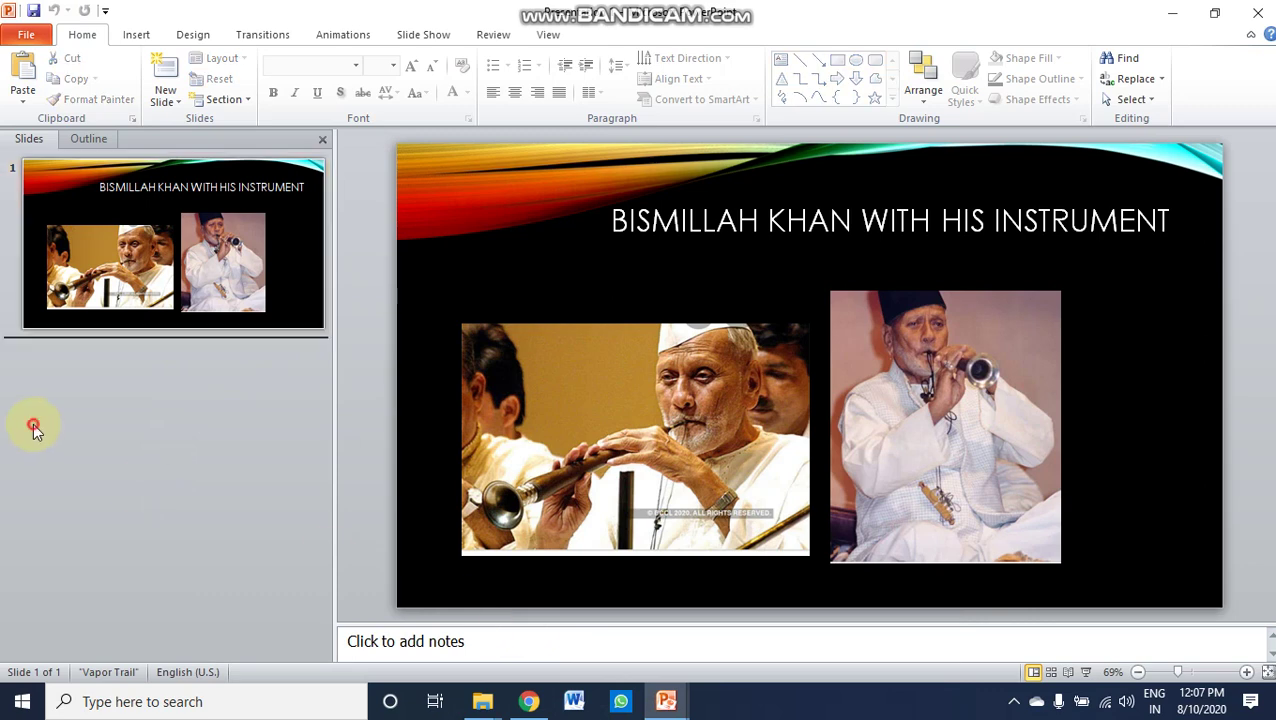
right_click(136, 347)
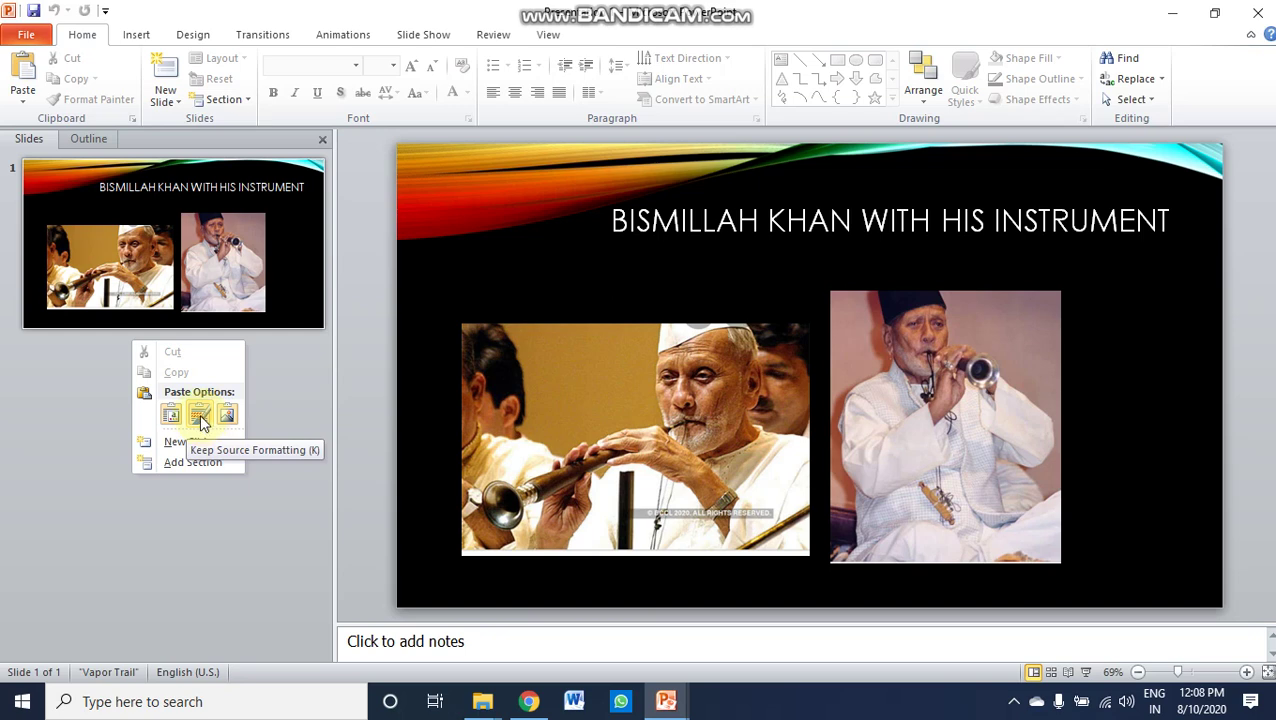
left_click(200, 416)
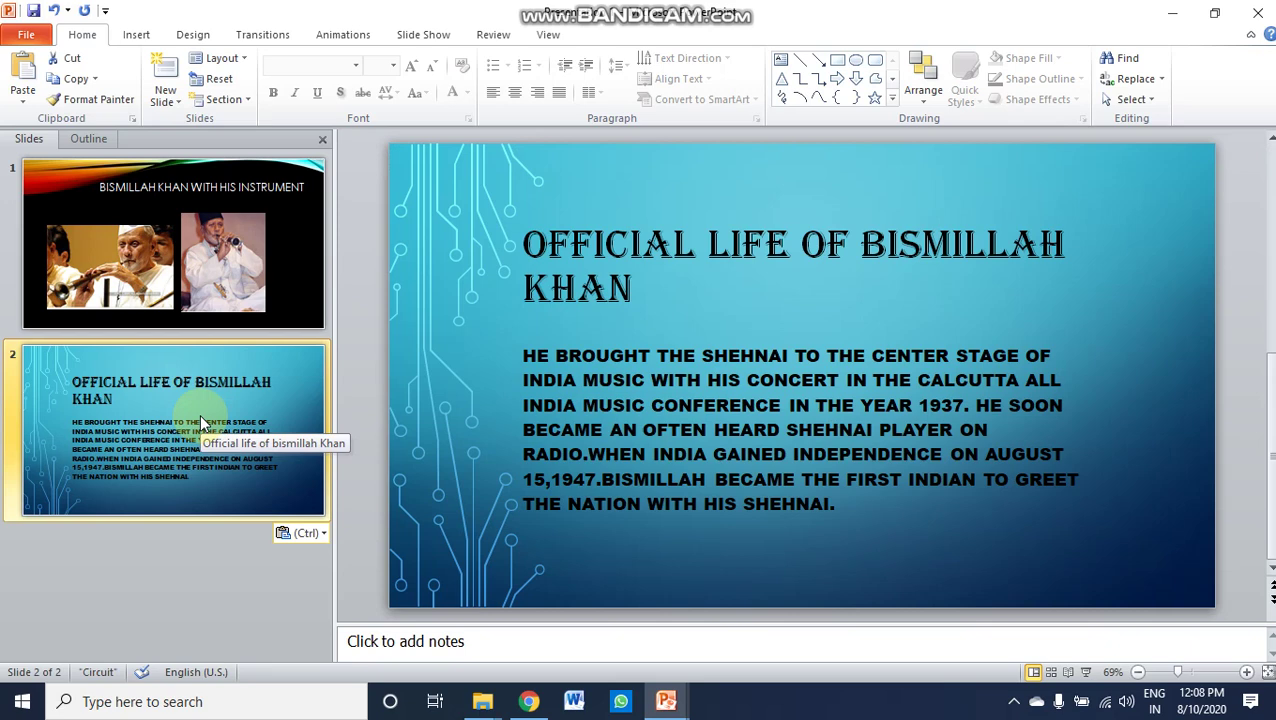
left_click(204, 528)
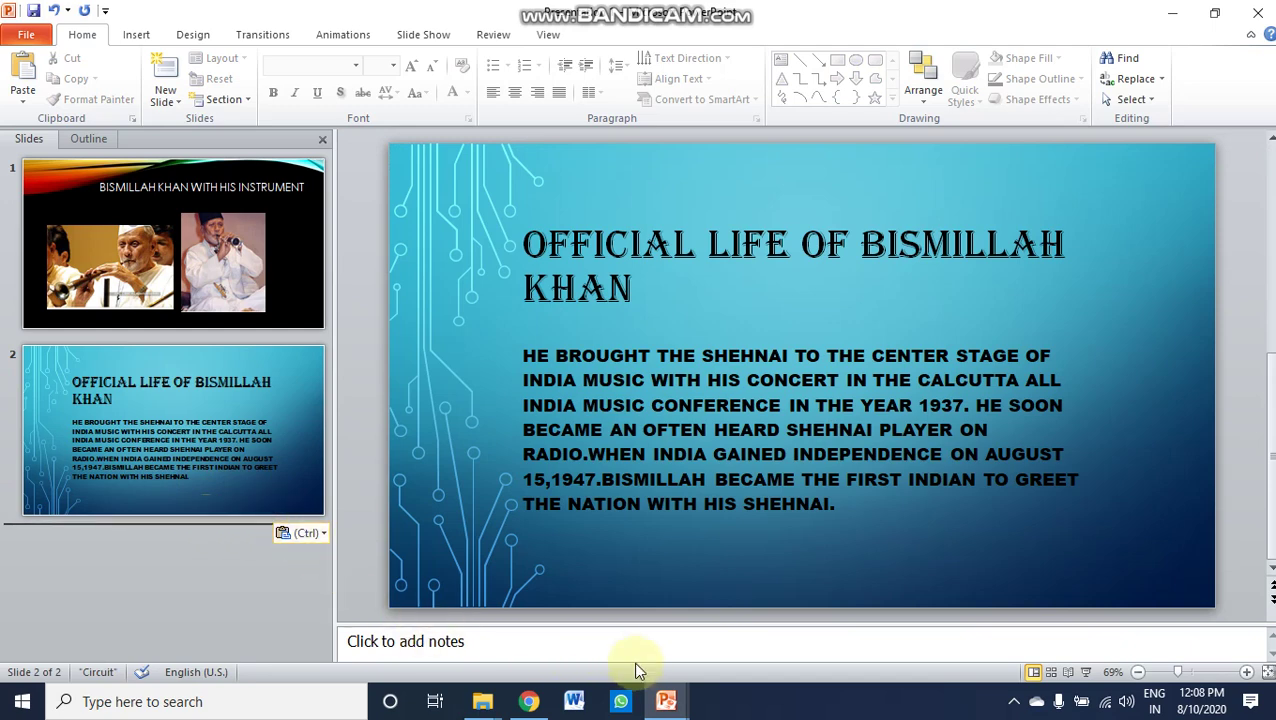
Step: Select all three Personal Life slides in presentation 3 and copy them
mouse_move(686, 705)
left_click(905, 610)
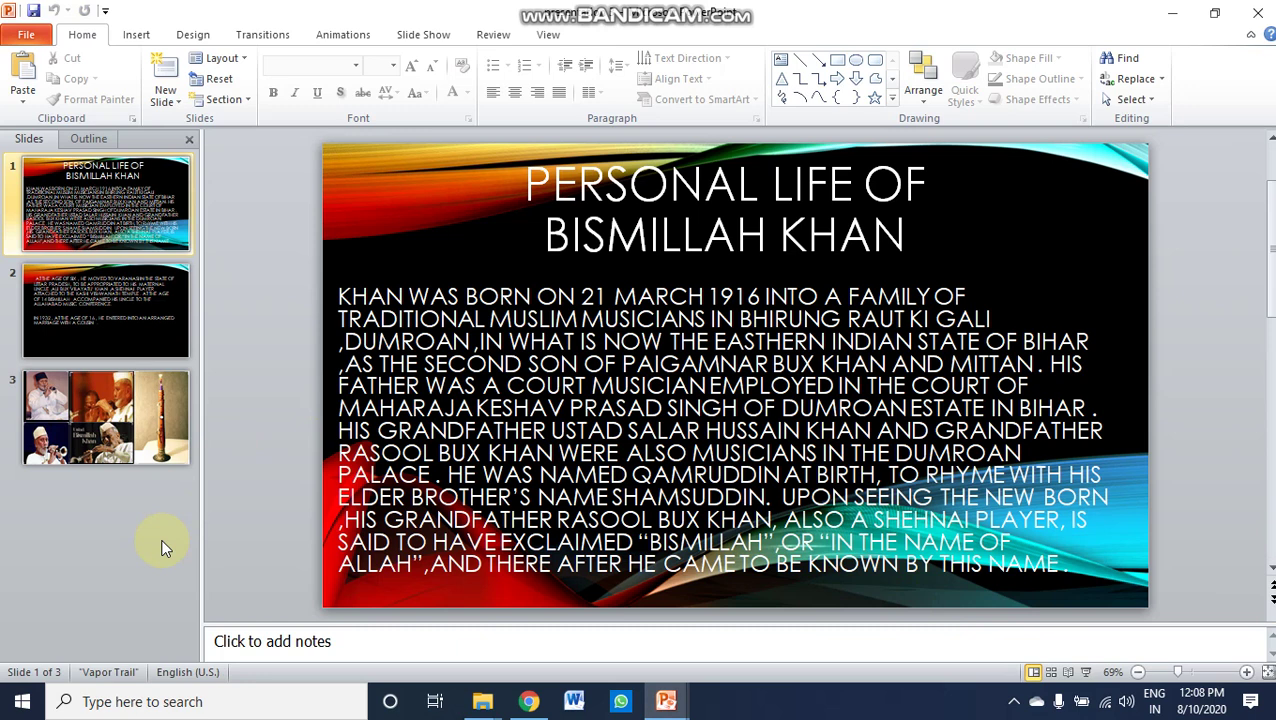
left_click(103, 245)
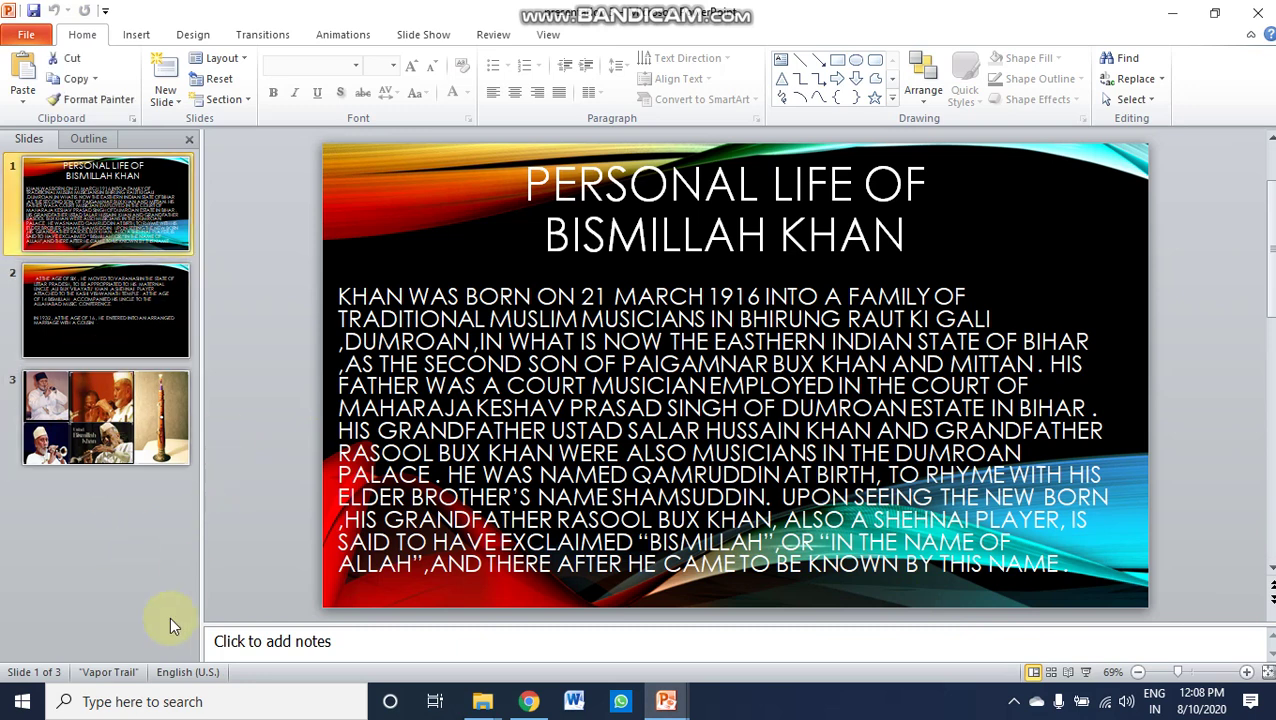
key("ctrl+a")
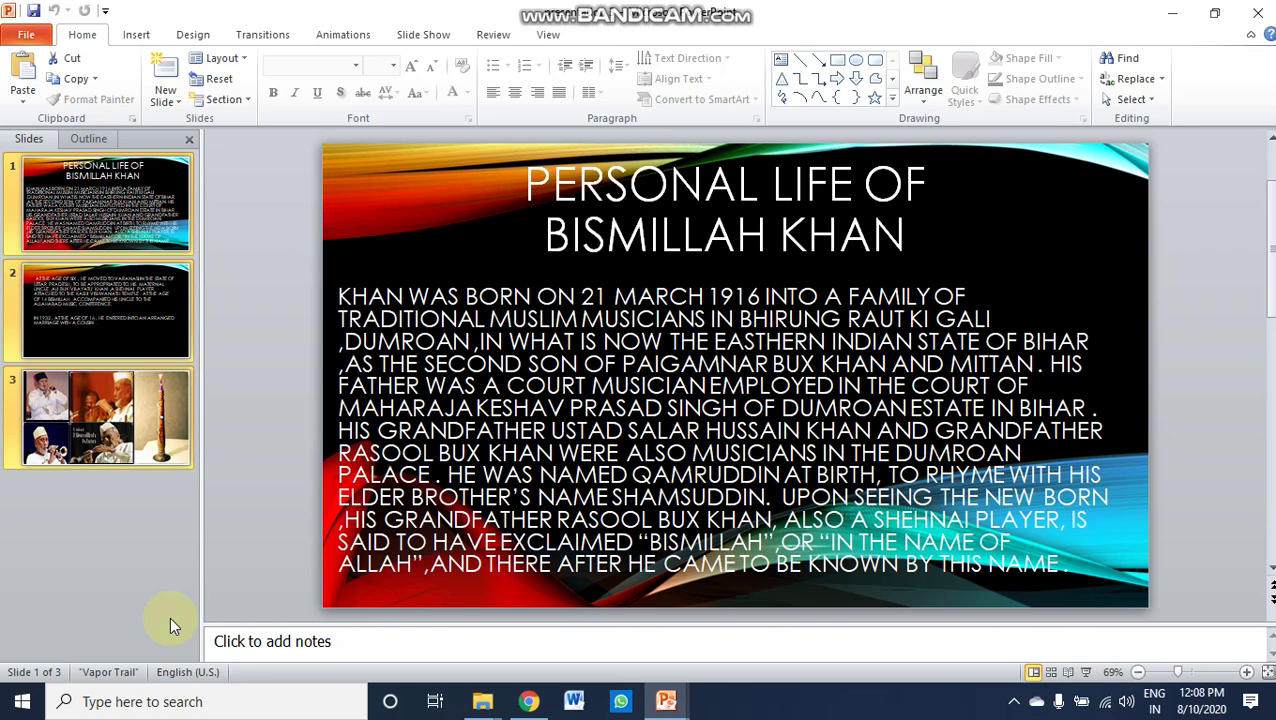
right_click(40, 378)
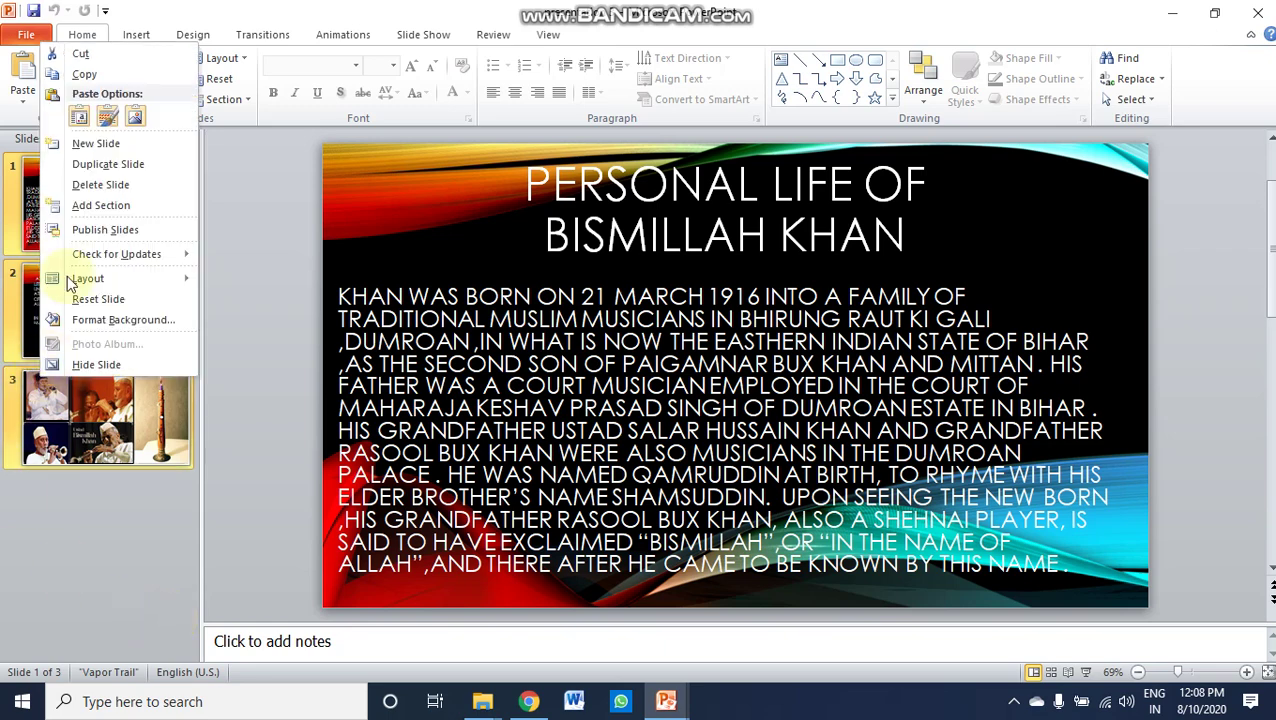
left_click(84, 74)
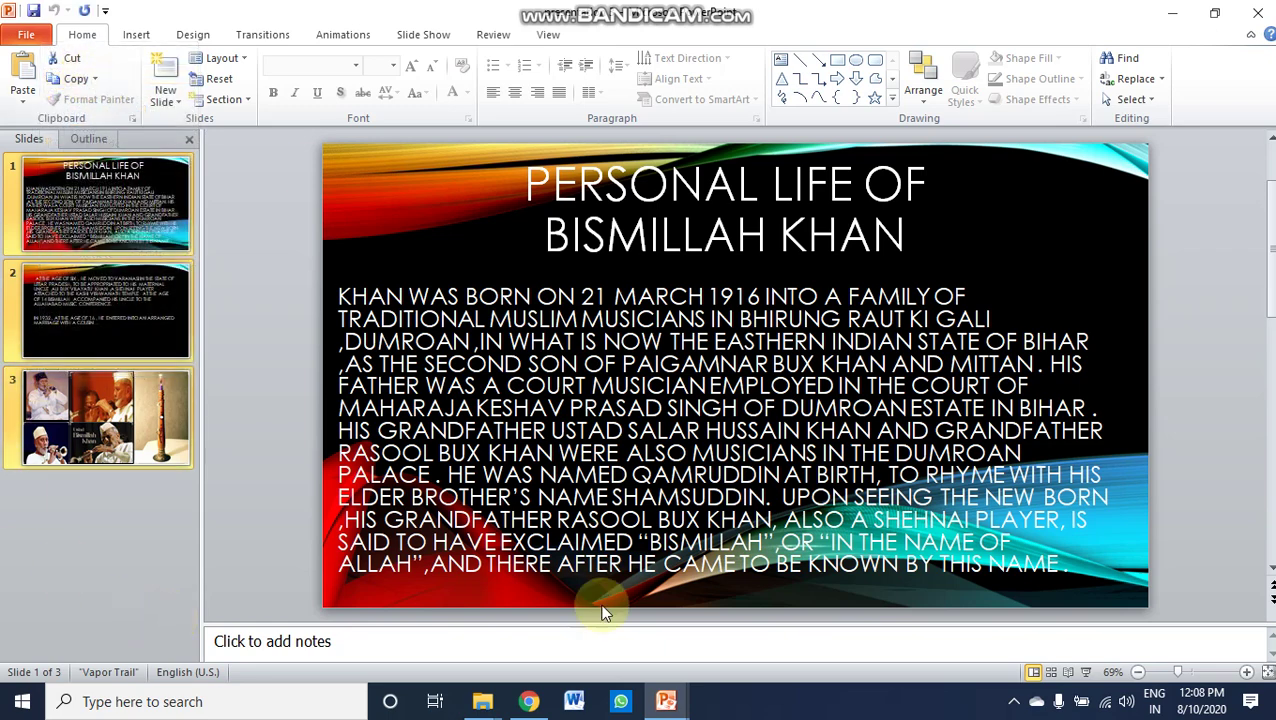
mouse_move(664, 698)
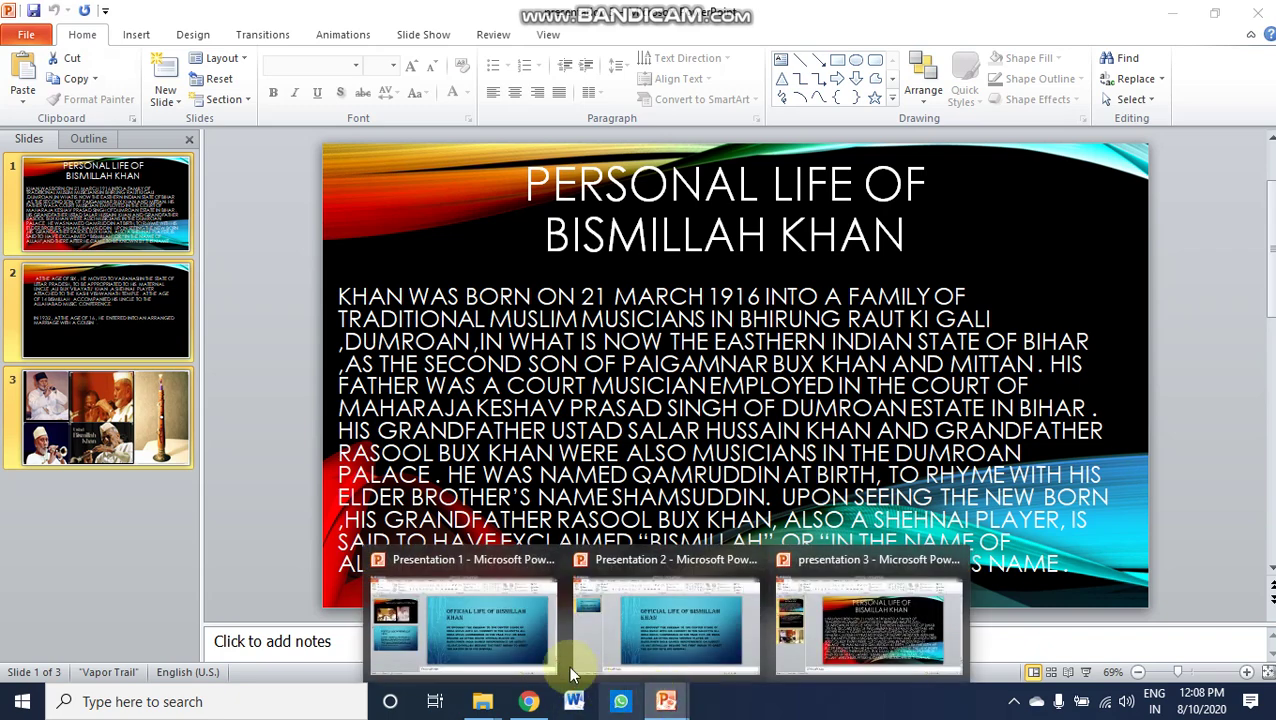
left_click(535, 638)
Step: Paste the three Personal Life slides after slide 2 with Keep Source Formatting
left_click(248, 522)
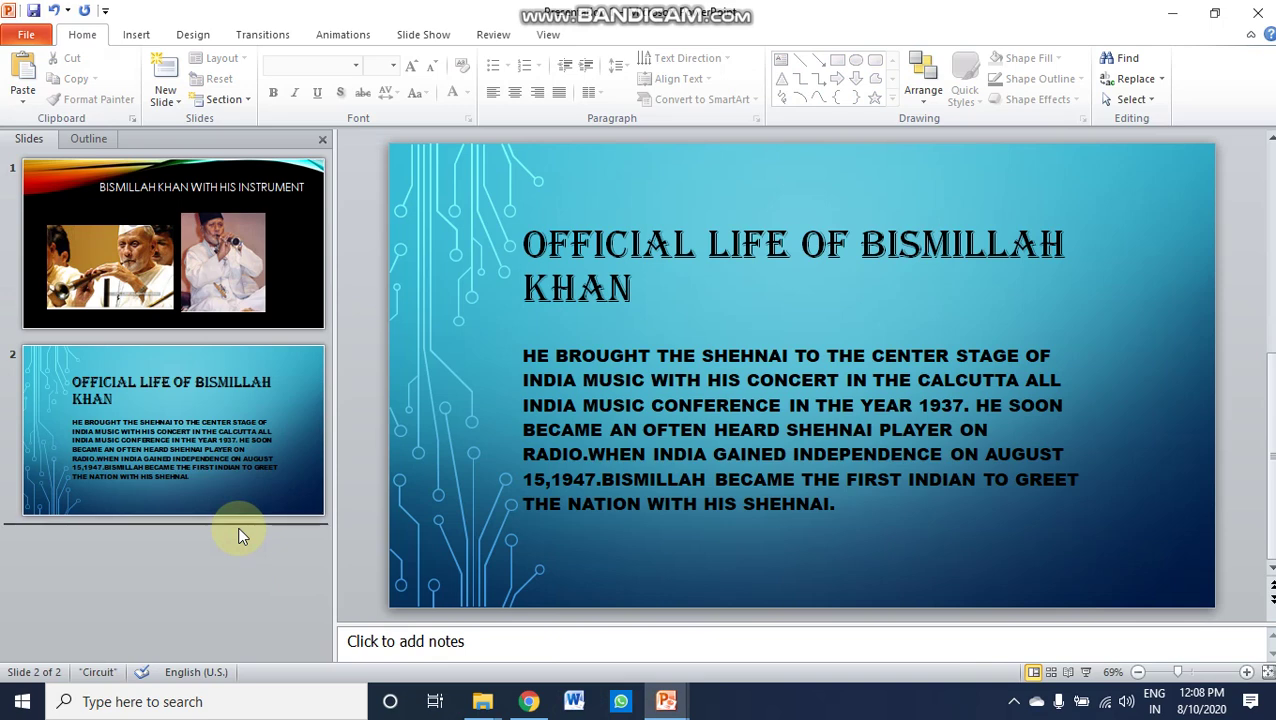
right_click(239, 531)
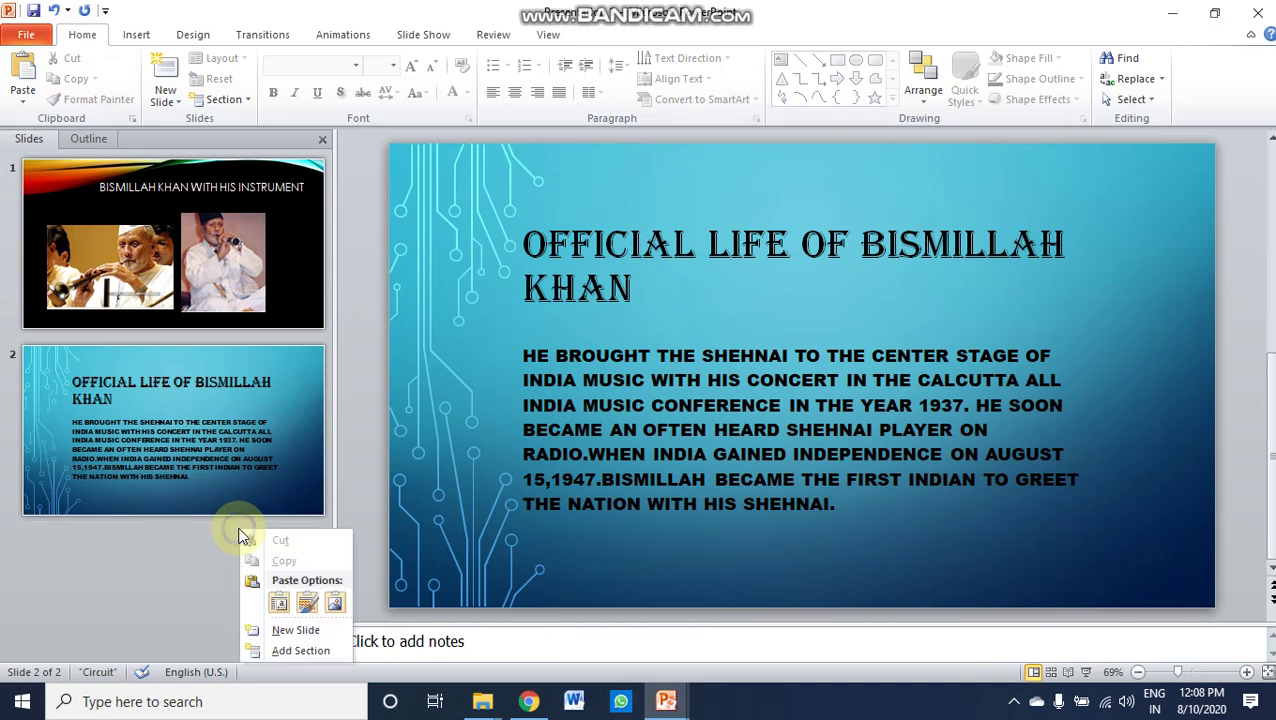
left_click(306, 604)
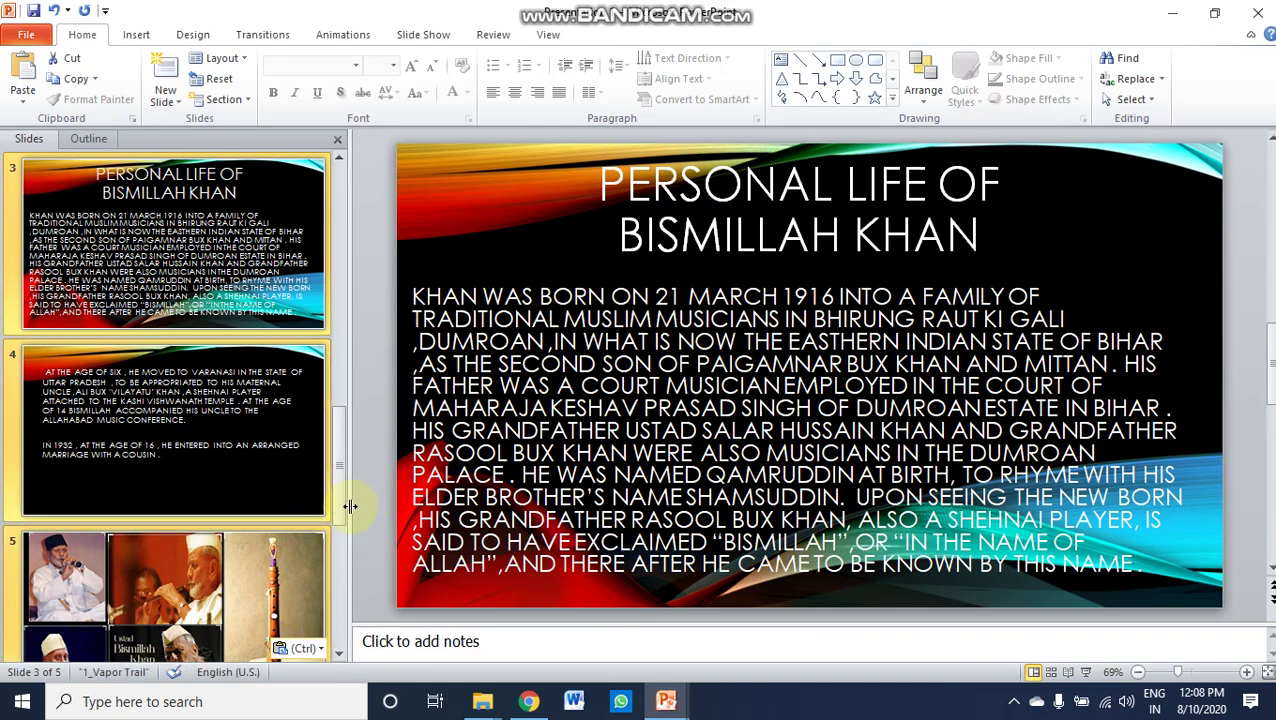
Step: Review the merged deck, displaying slide 1 and the Official Life slide
left_click_drag(334, 494, 337, 190)
left_click(256, 233)
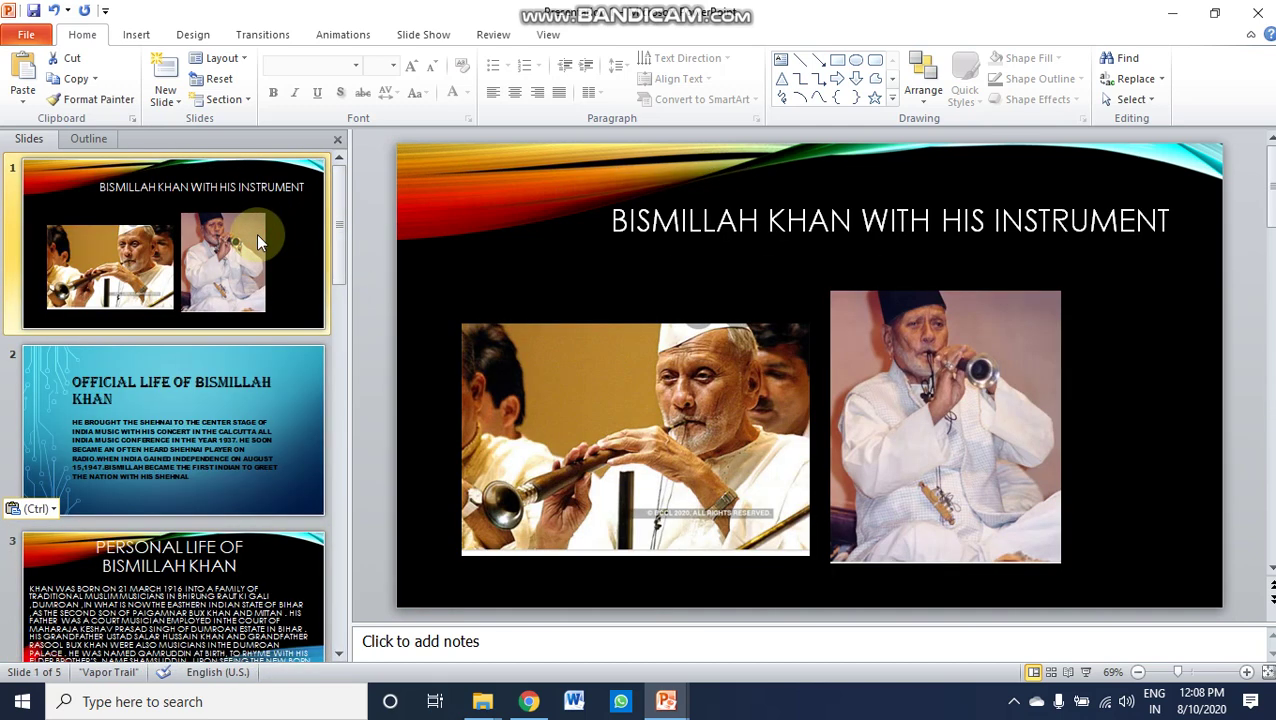
left_click(288, 422)
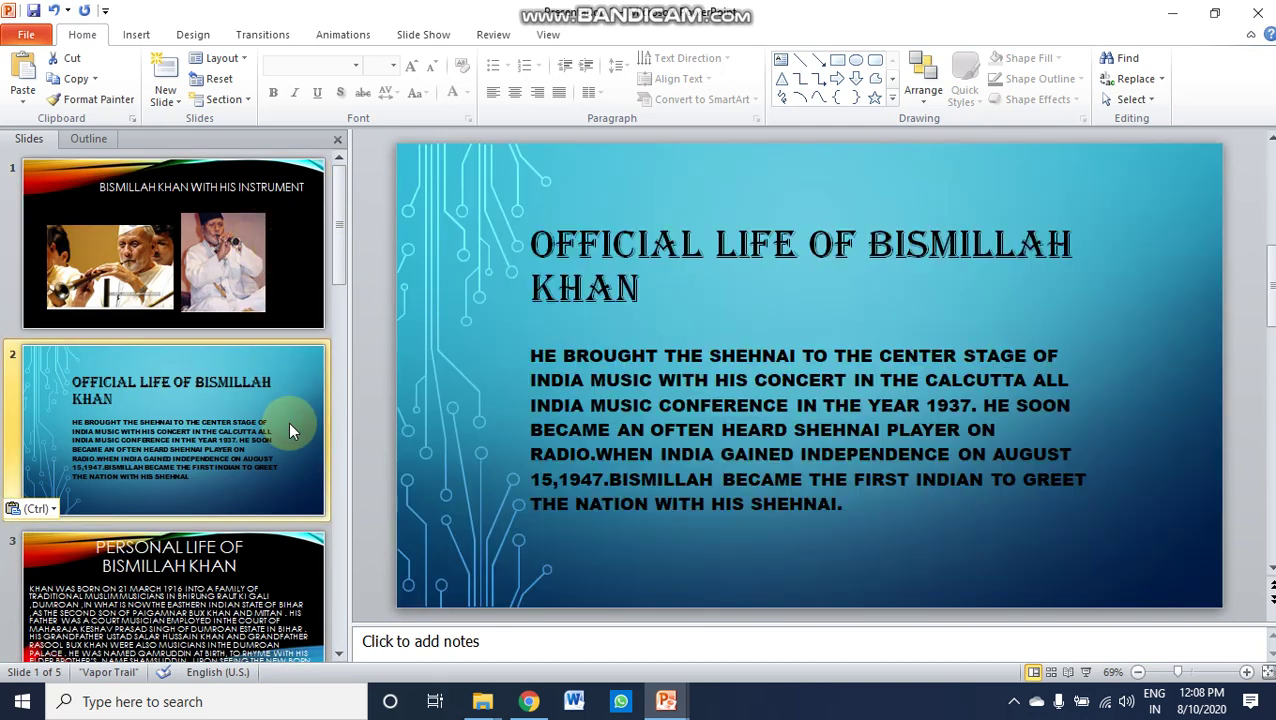
left_click_drag(341, 266, 339, 342)
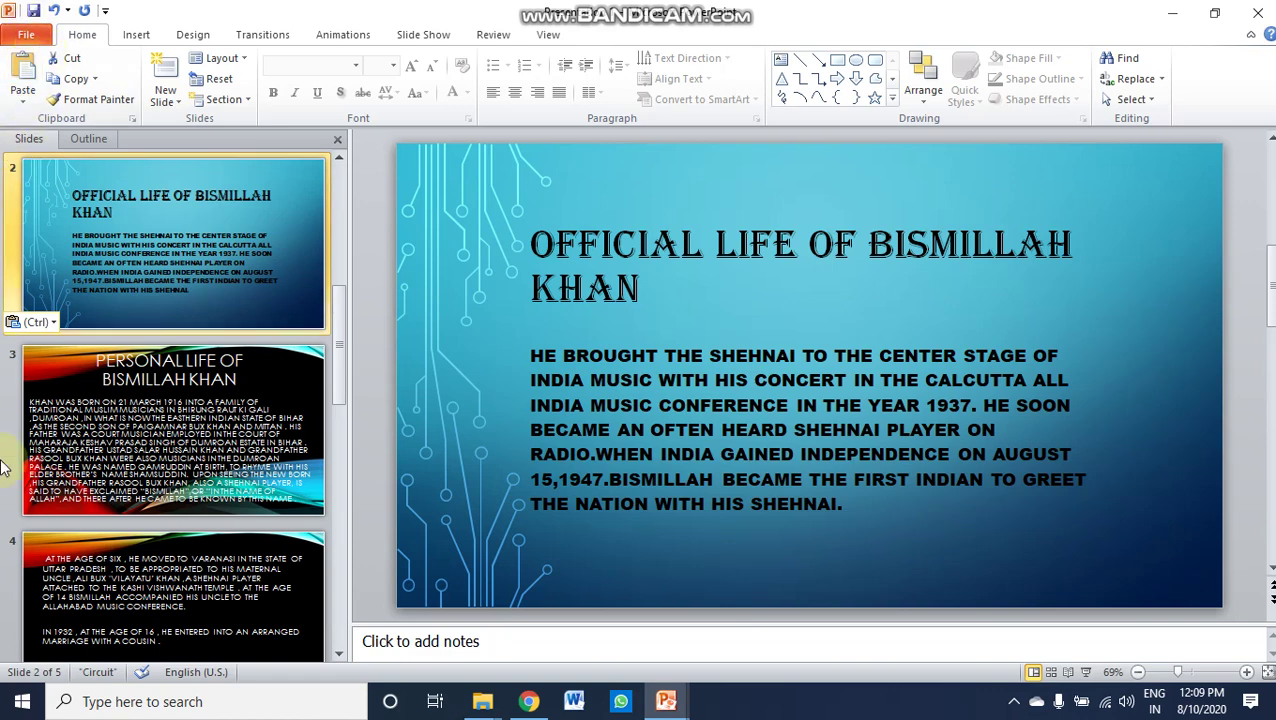
Step: Close all open presentations, discarding changes with Don't Save
left_click(1258, 14)
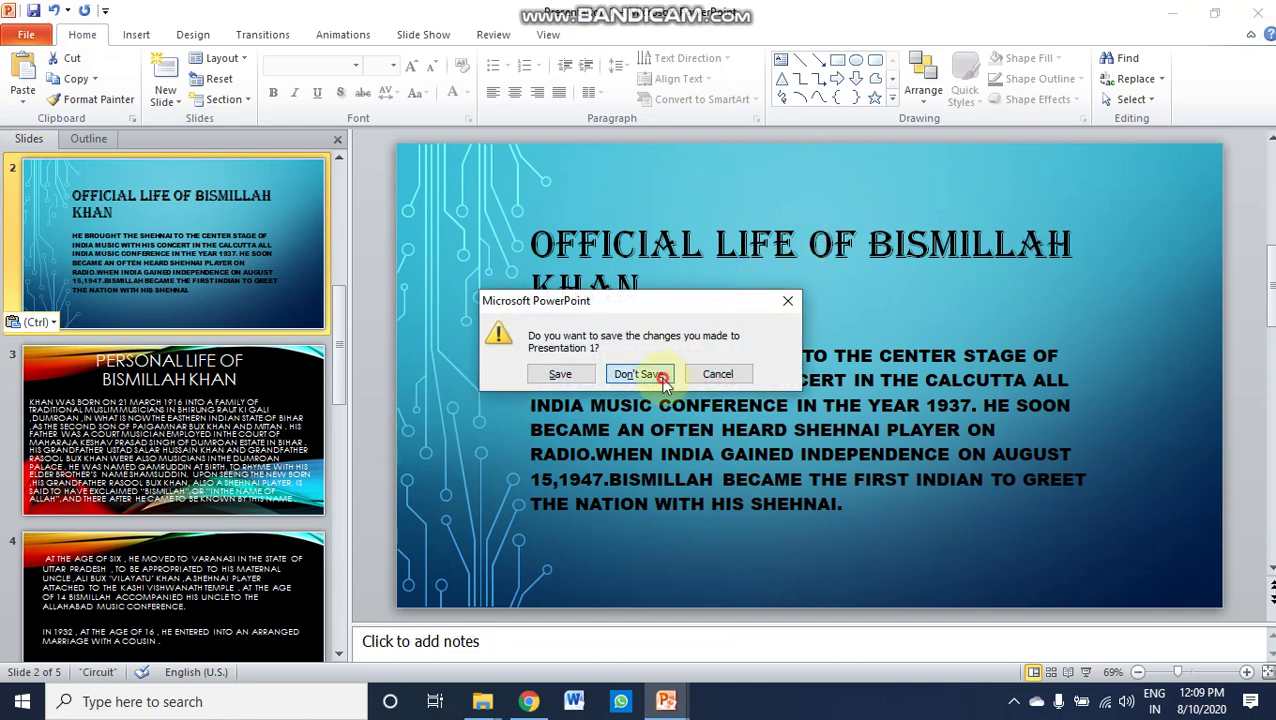
left_click(640, 374)
left_click(1260, 12)
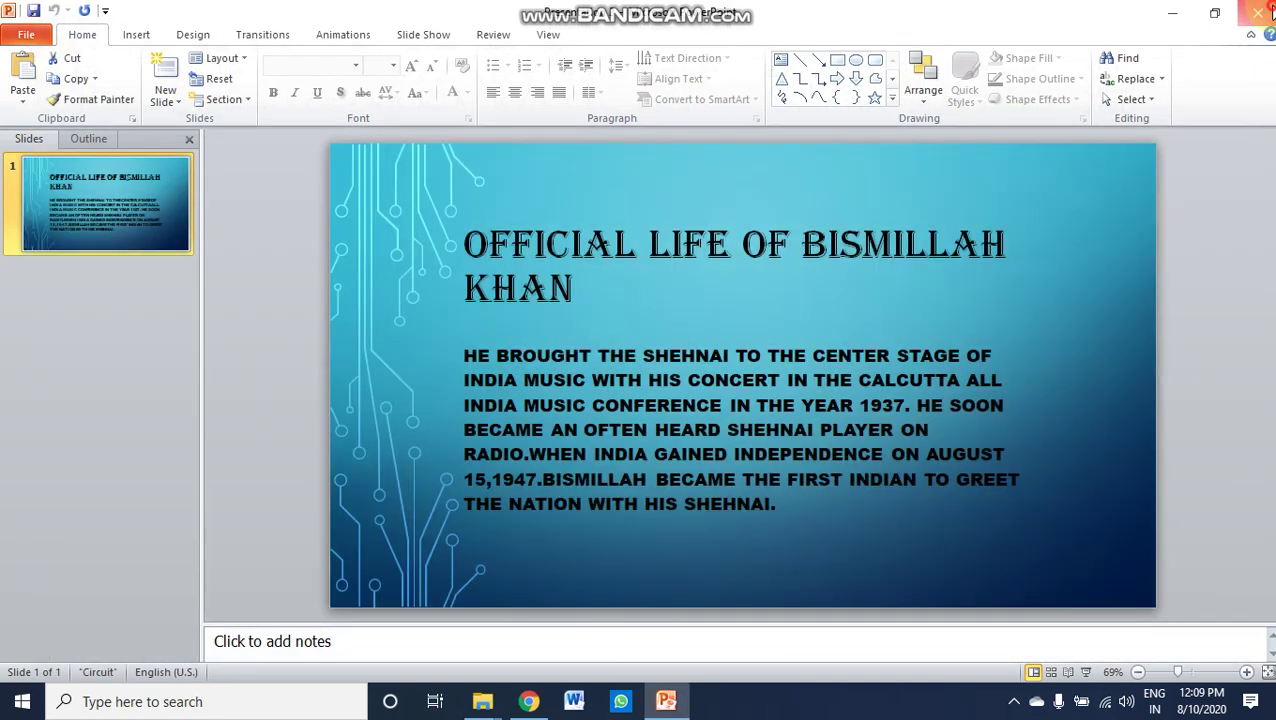
left_click(874, 421)
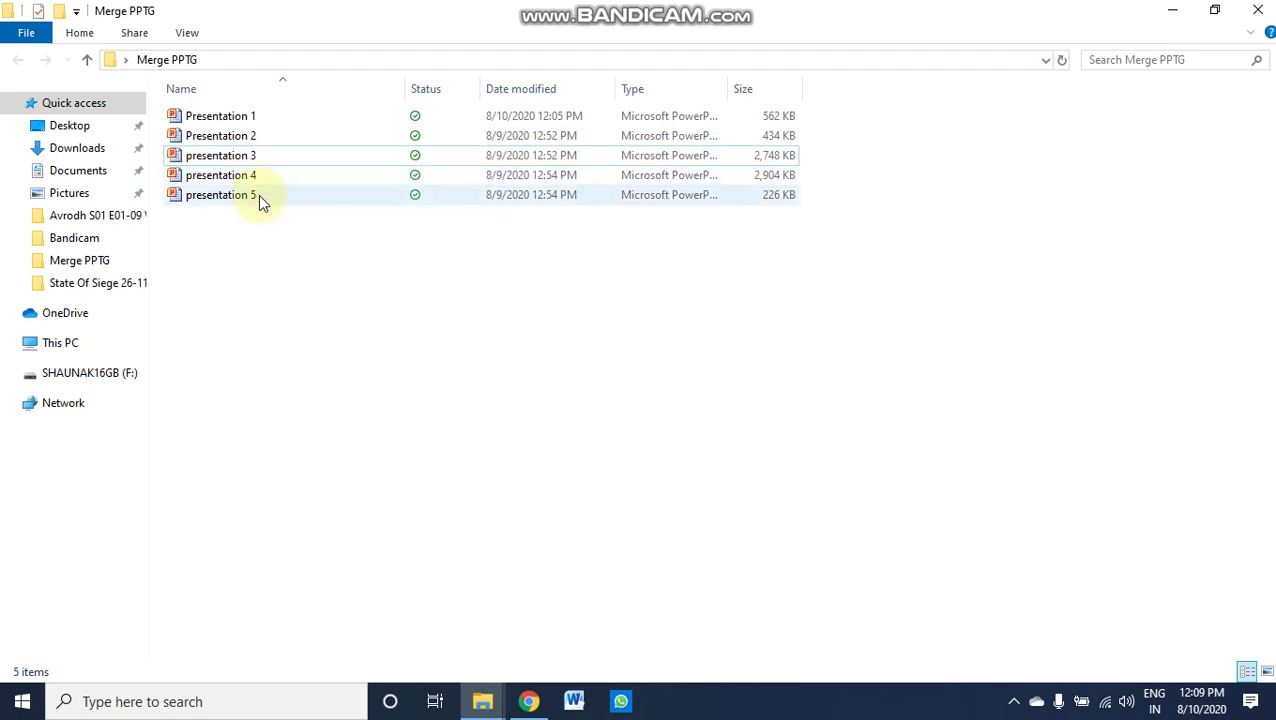
Step: Look through presentations 2–5 in the Merge PPTG folder, then reopen Presentation 1
left_click(267, 138)
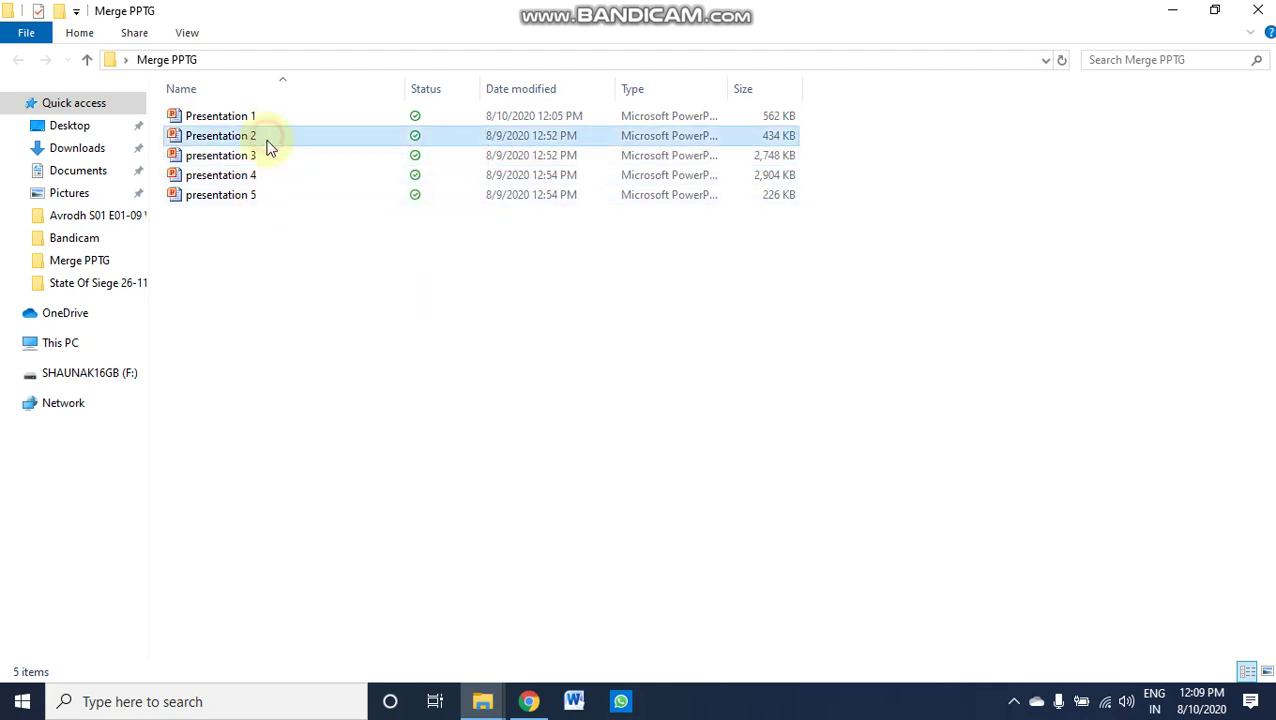
left_click(266, 156)
left_click(254, 180)
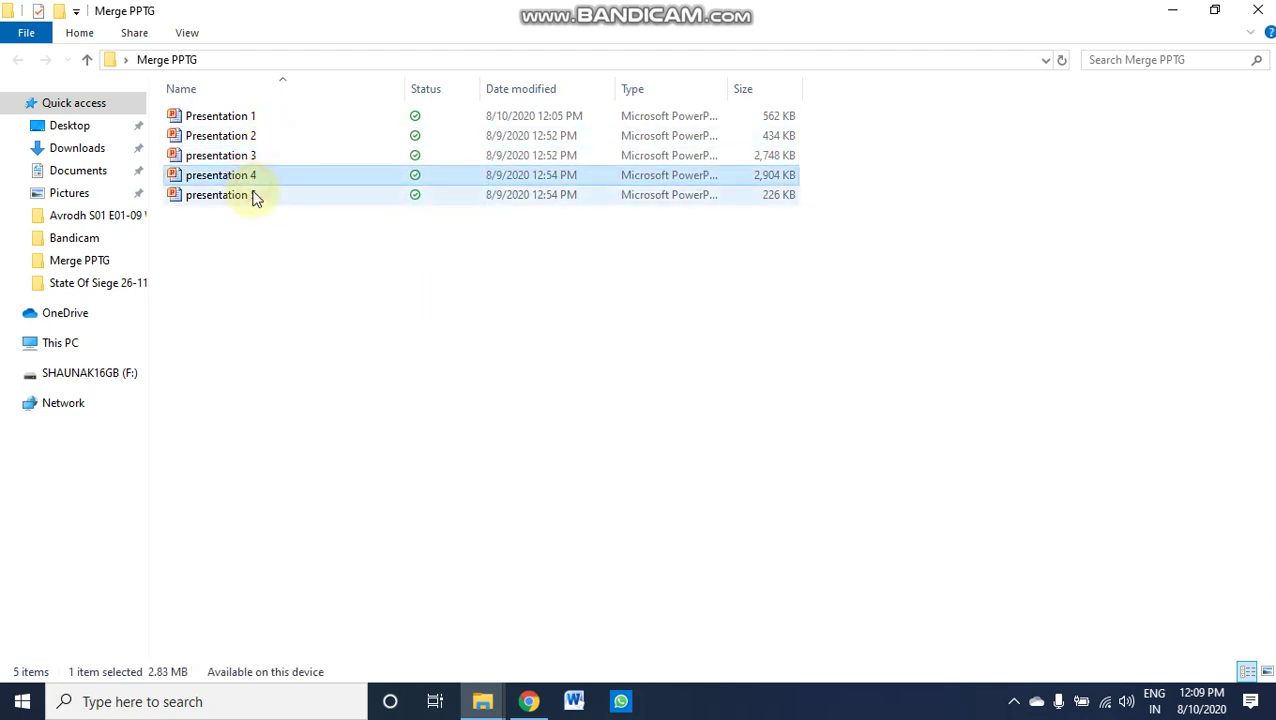
left_click(255, 200)
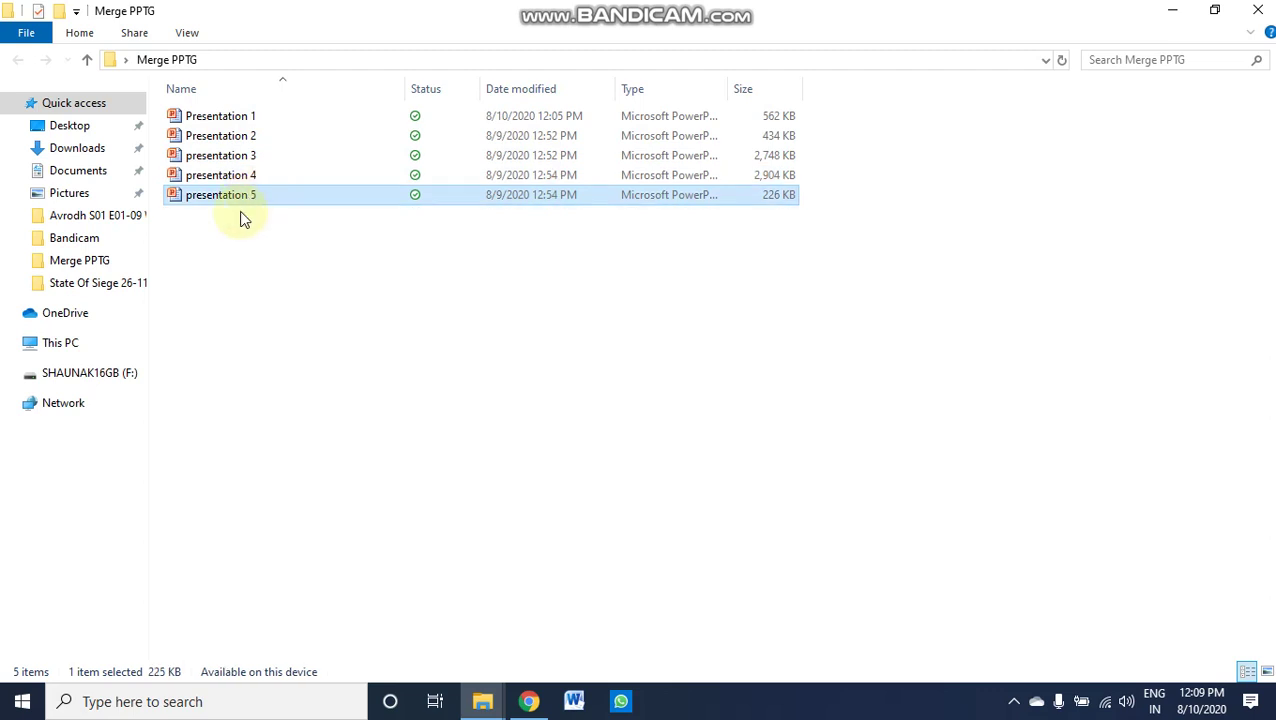
left_click(229, 117)
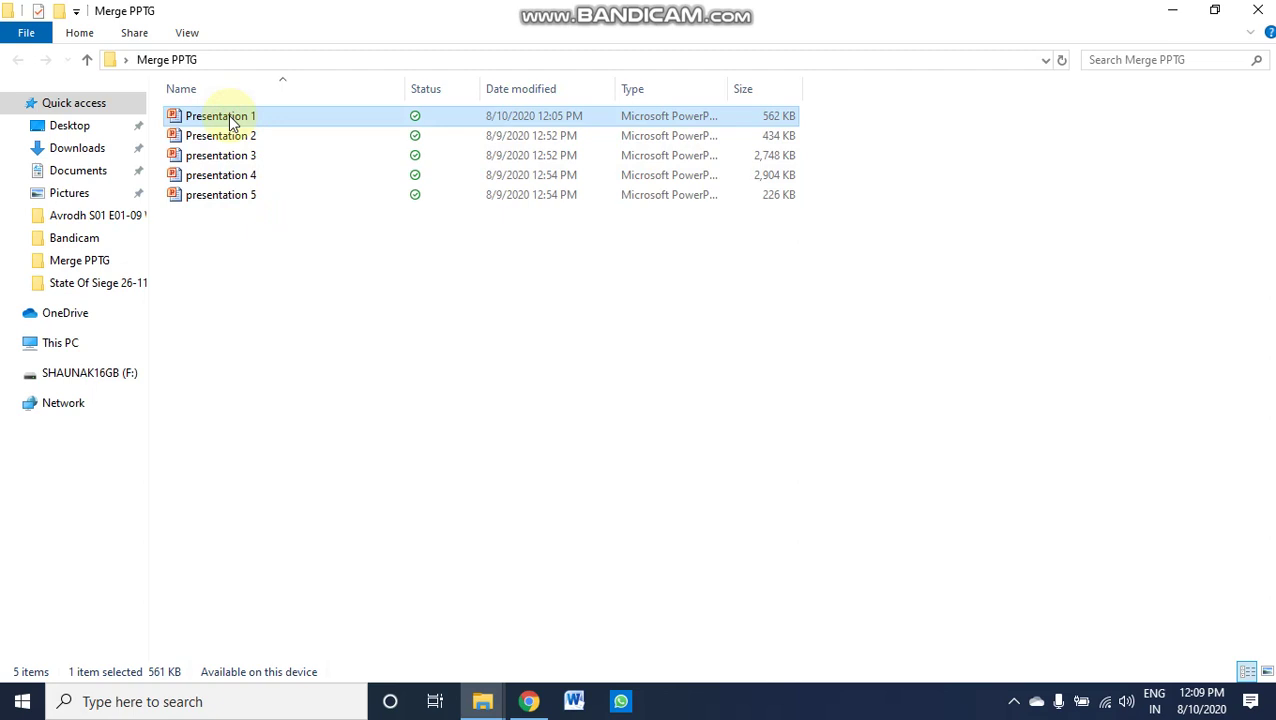
double_click(231, 118)
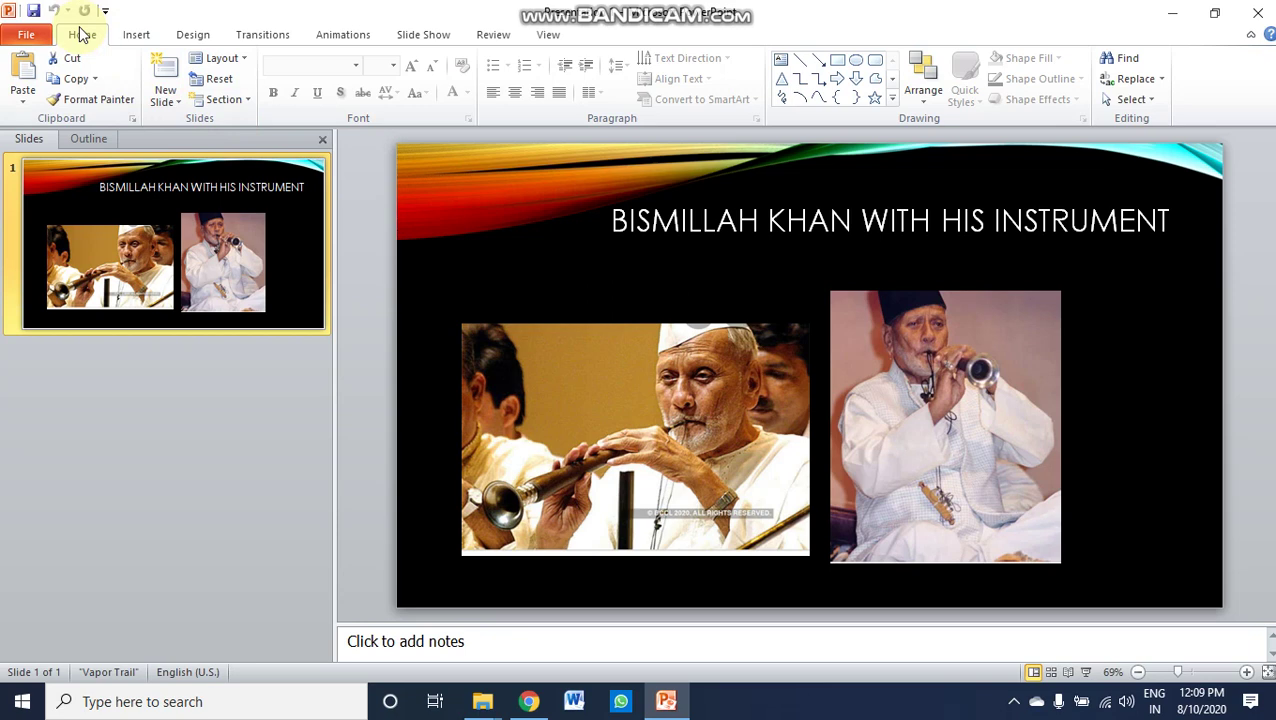
Step: Open the New Slide dropdown on the Home tab
left_click(177, 105)
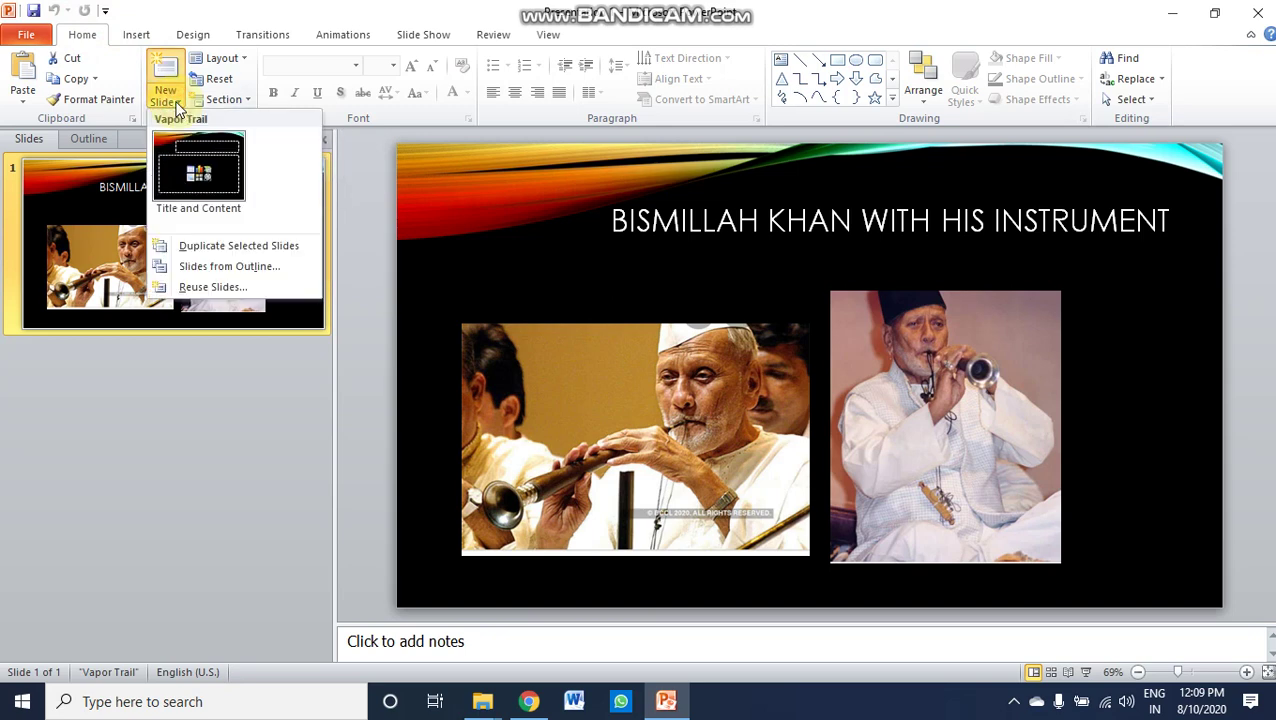
Step: Open the Reuse Slides pane and browse for a PowerPoint file to reuse
left_click(214, 286)
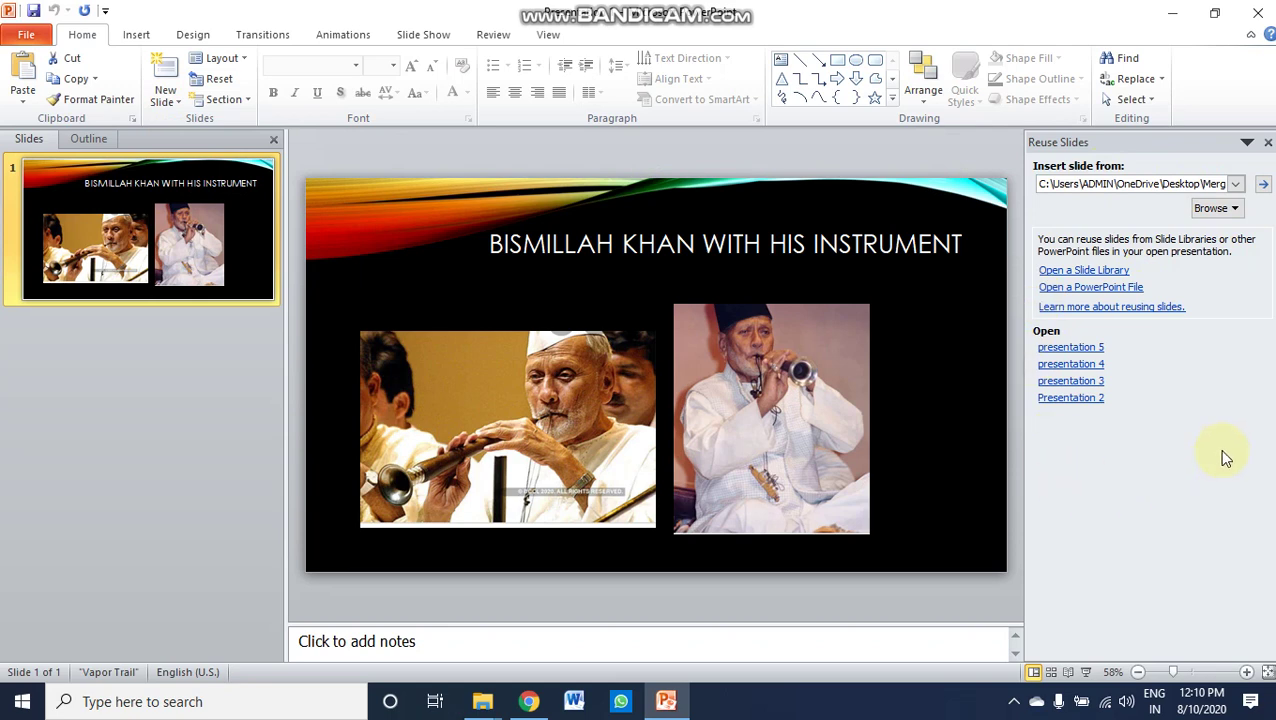
left_click(1120, 289)
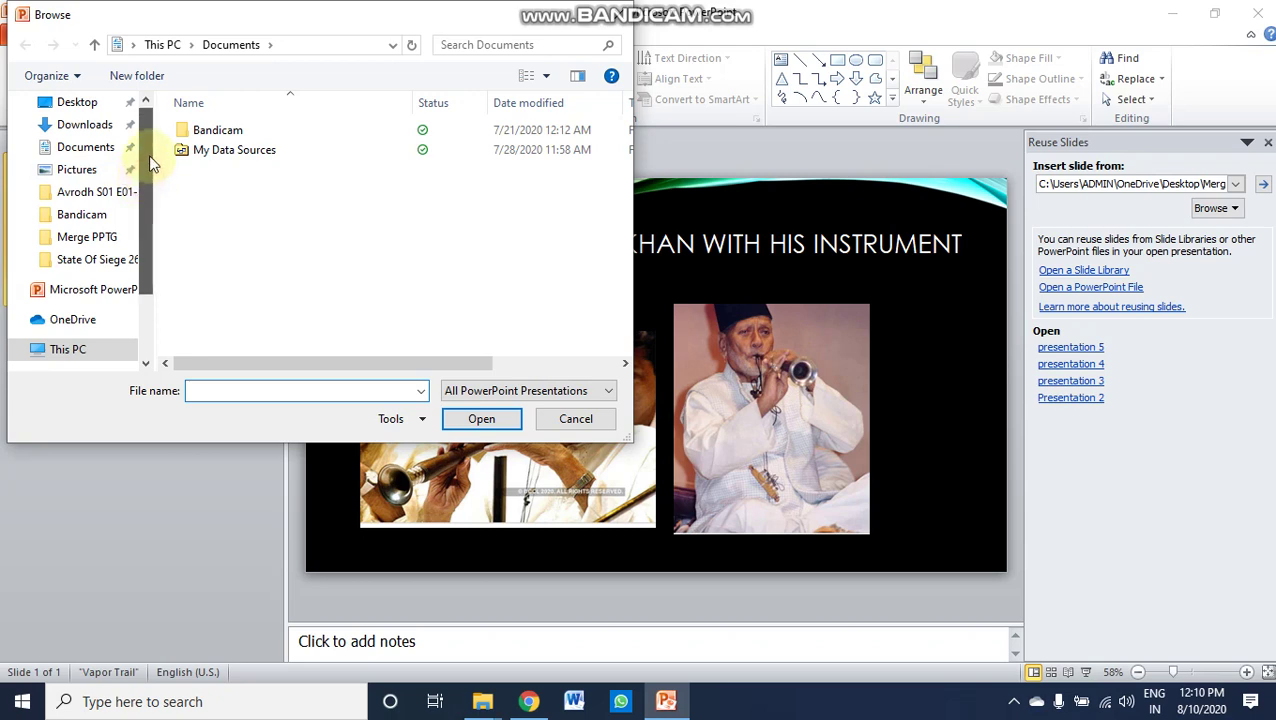
scroll(150, 165, "up", 1)
Step: Open Presentation 2 from Desktop > Merge PPTG in the Reuse Slides browser
left_click(93, 139)
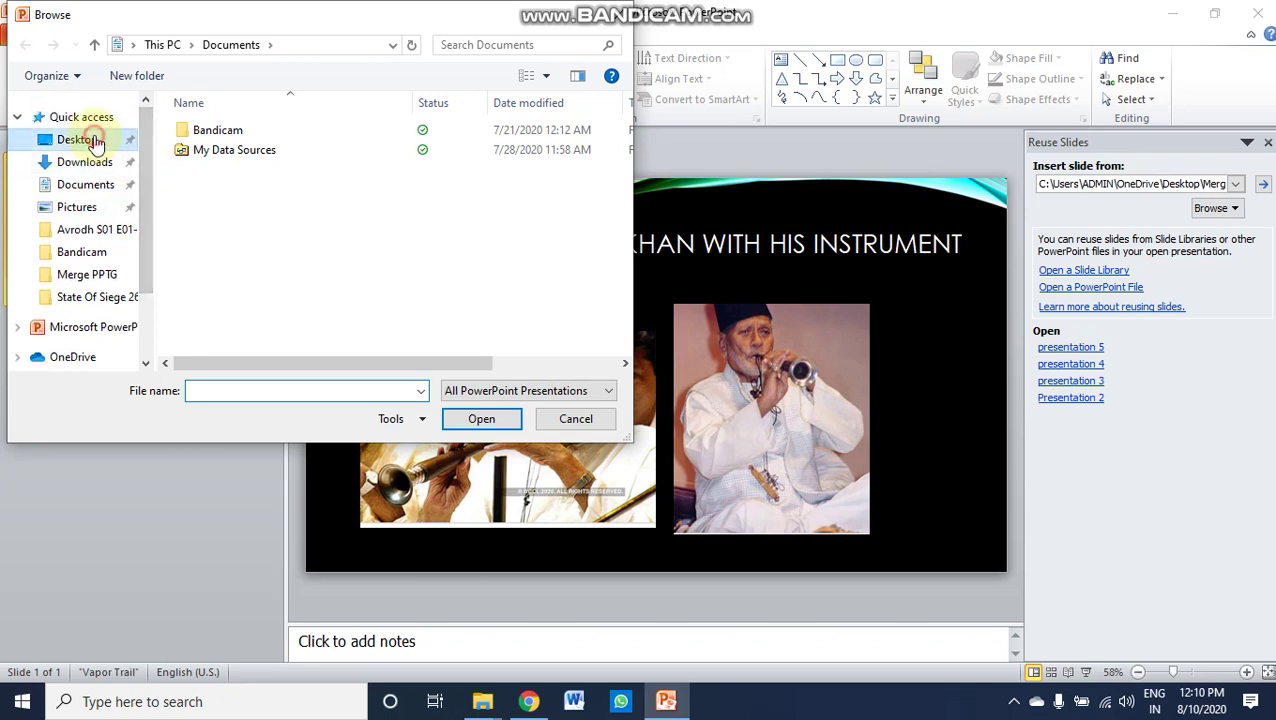
double_click(208, 130)
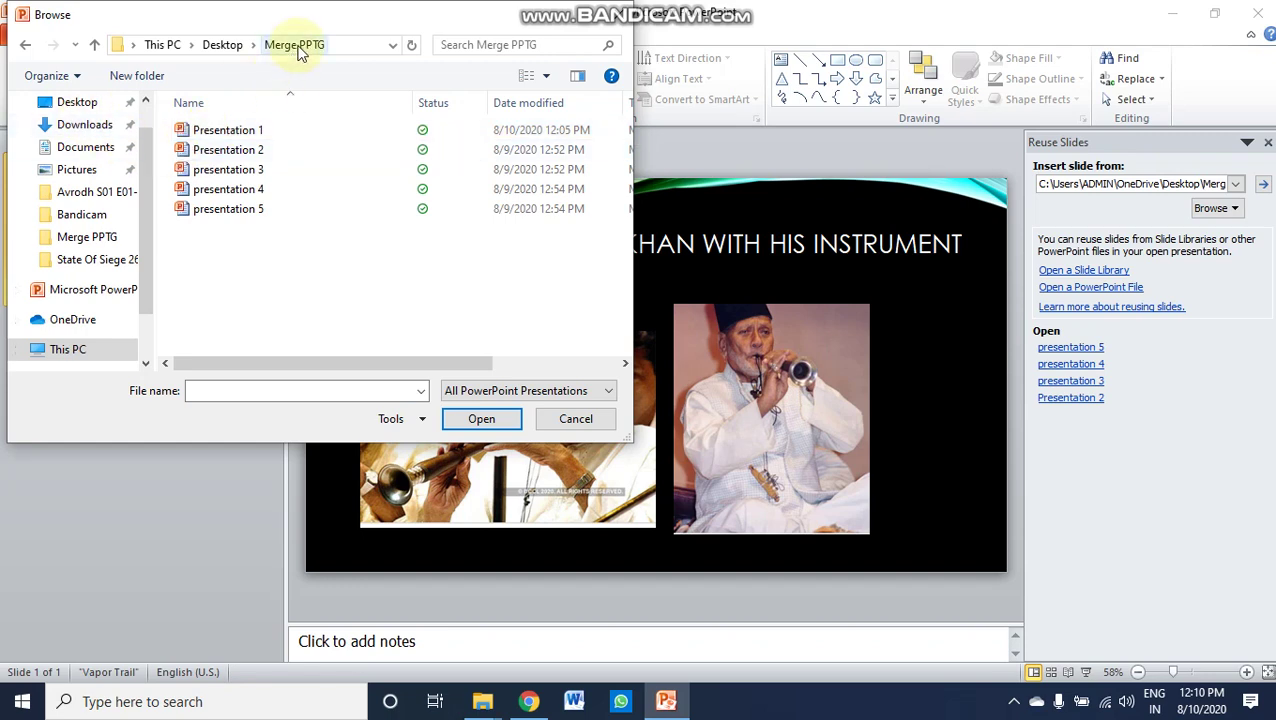
left_click(262, 150)
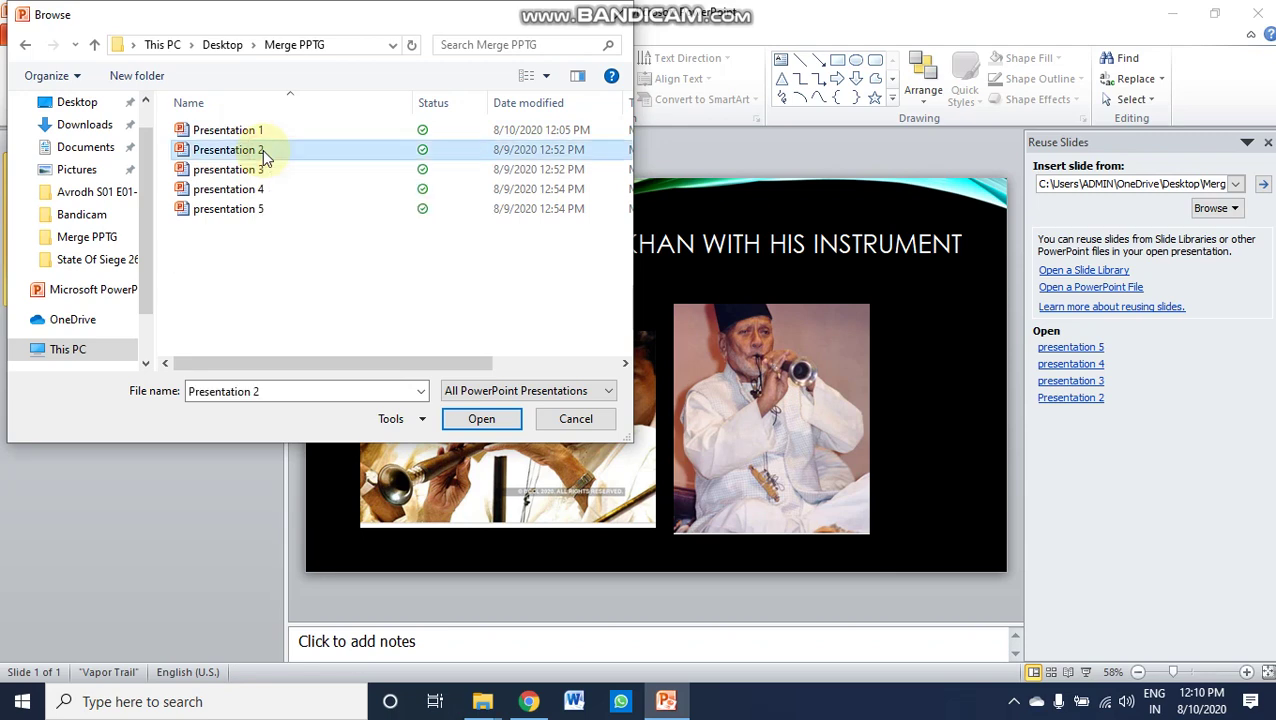
left_click(483, 420)
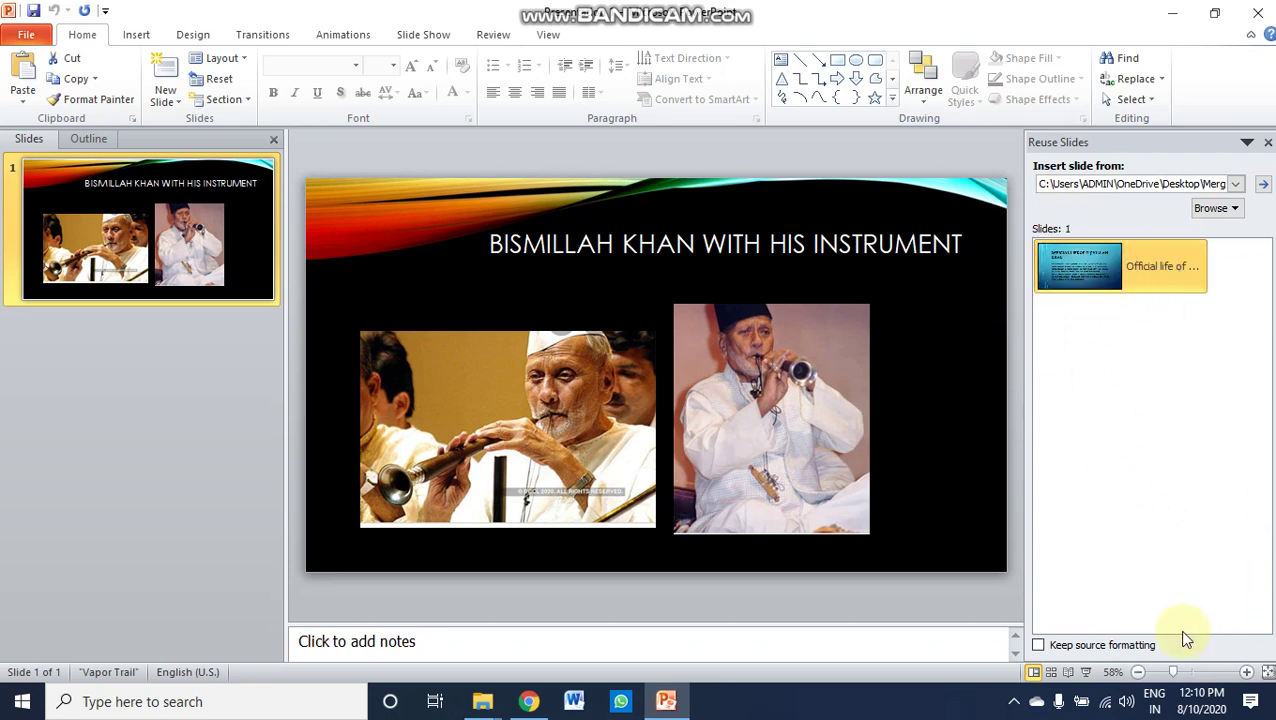
Step: Turn on Keep source formatting for the reused Official life slide from Presentation 2
left_click(1040, 647)
mouse_move(1066, 267)
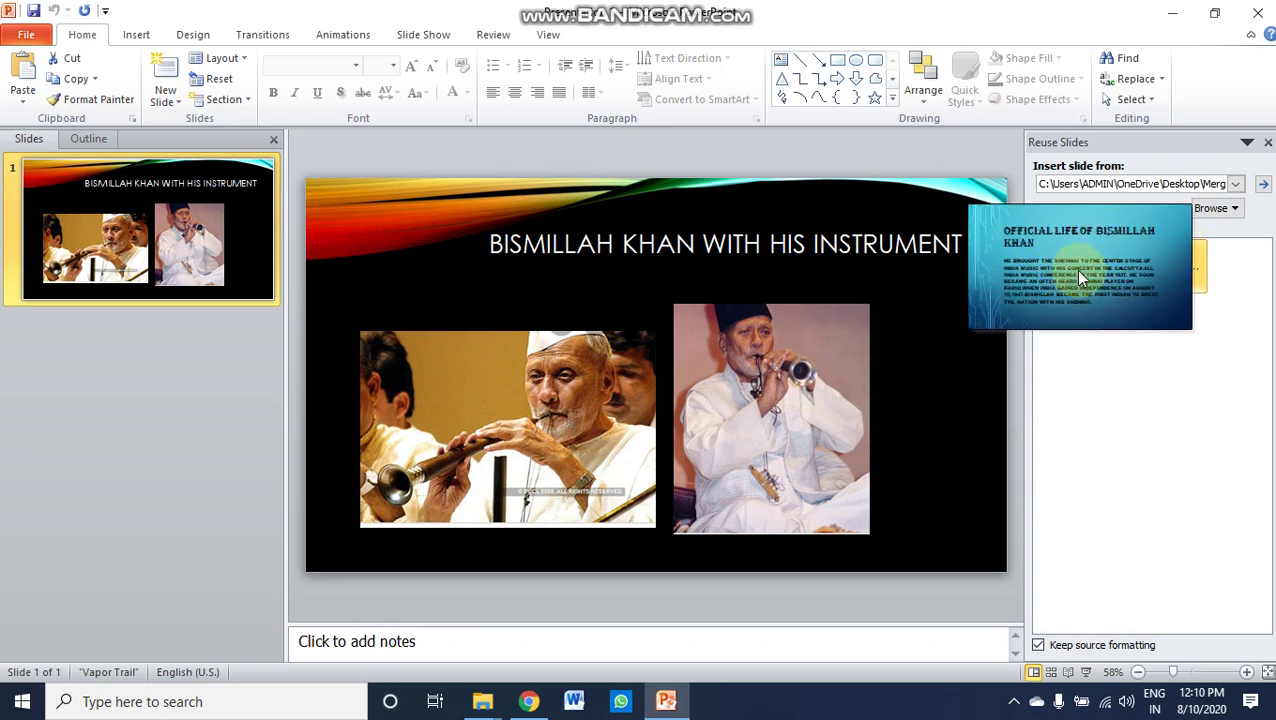